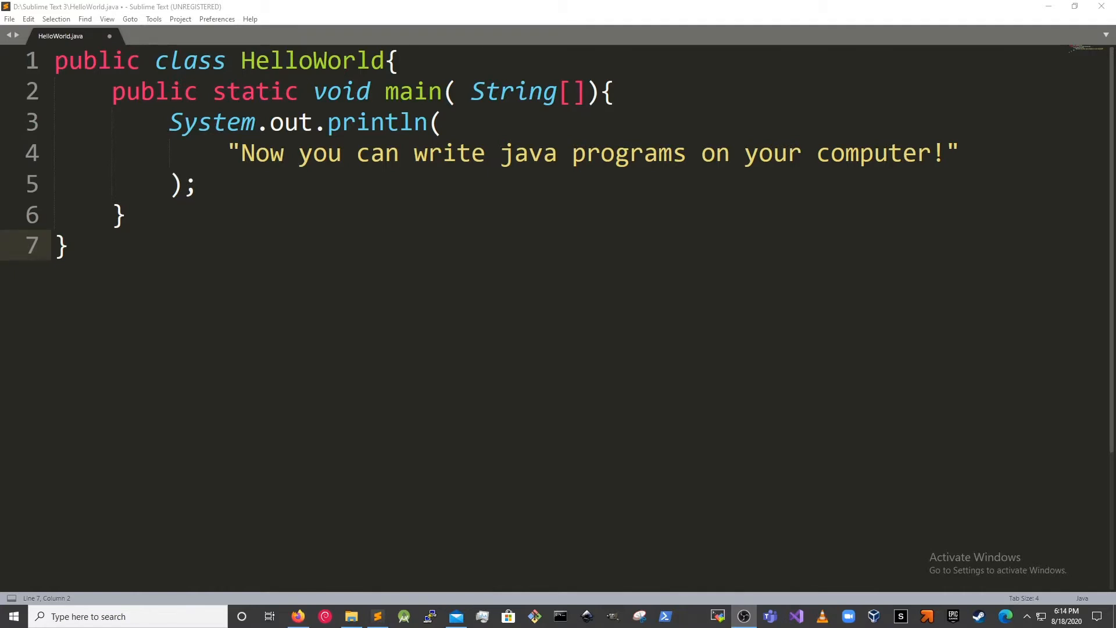
- Check for an existing Java installation by running java -version in a Command Prompt window, and close that window
{"action": "left_click", "coordinate": [1058, 10]}
{"action": "left_click", "coordinate": [1057, 8]}
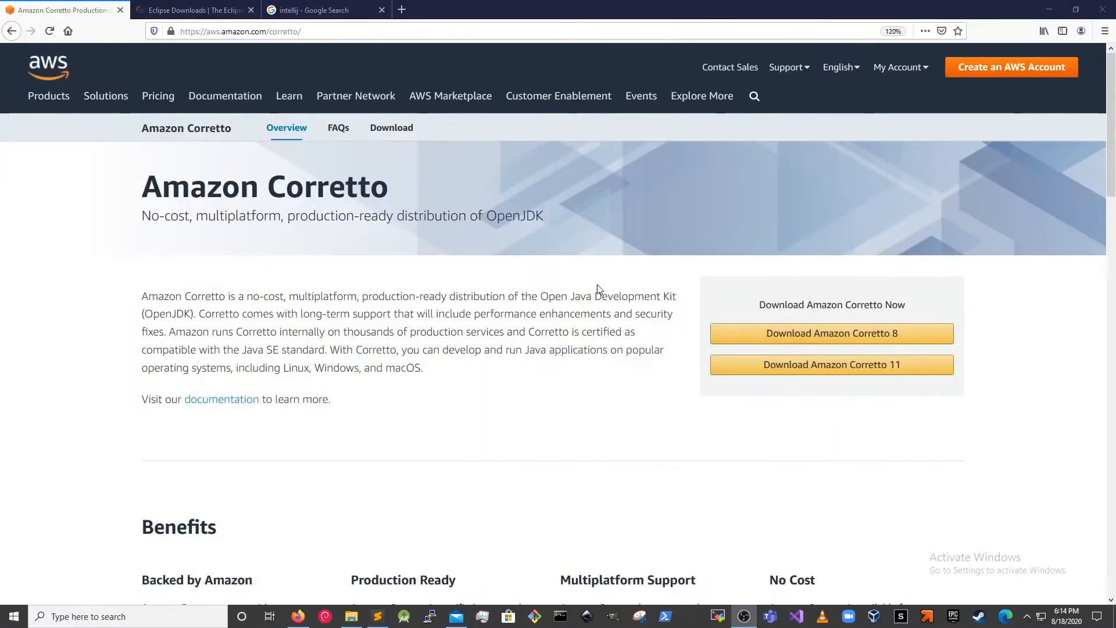
{"action": "left_click", "coordinate": [564, 619]}
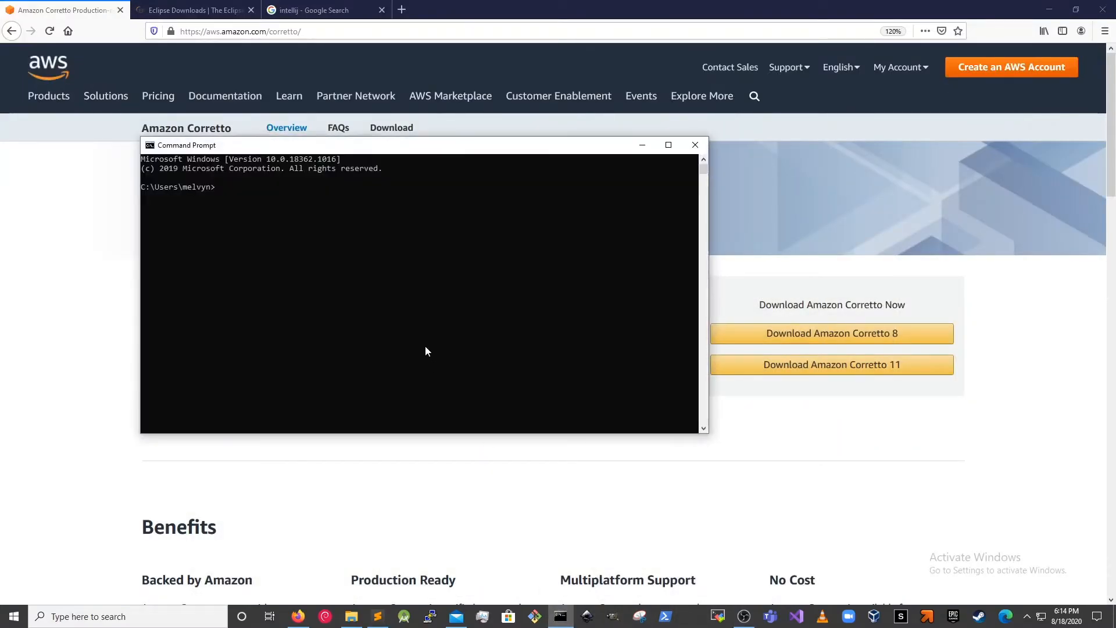
{"action": "scroll", "coordinate": [478, 317], "scroll_direction": "up", "scroll_amount": 5, "text": "ctrl"}
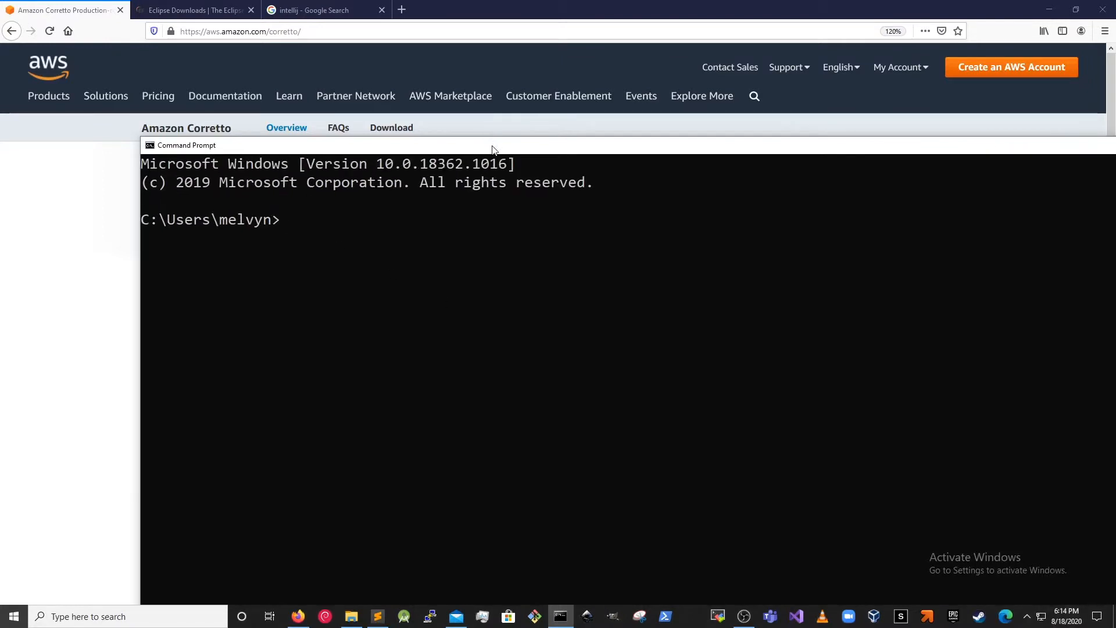
{"action": "type", "text": "java -version"}
{"action": "key", "text": "Return"}
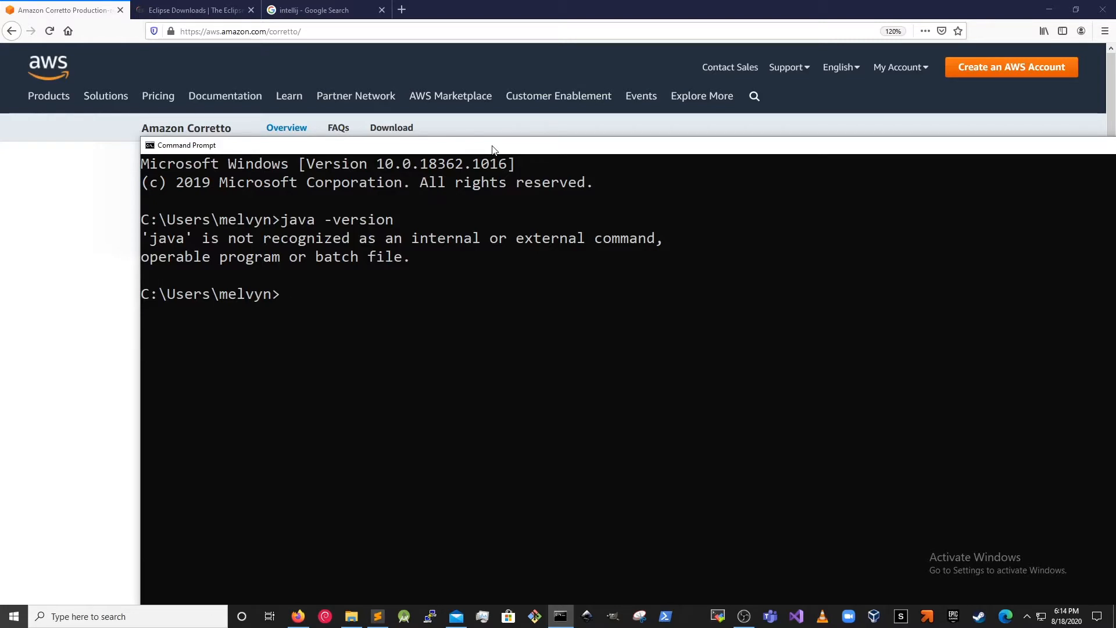
{"action": "left_click_drag", "start_coordinate": [632, 150], "coordinate": [308, 206]}
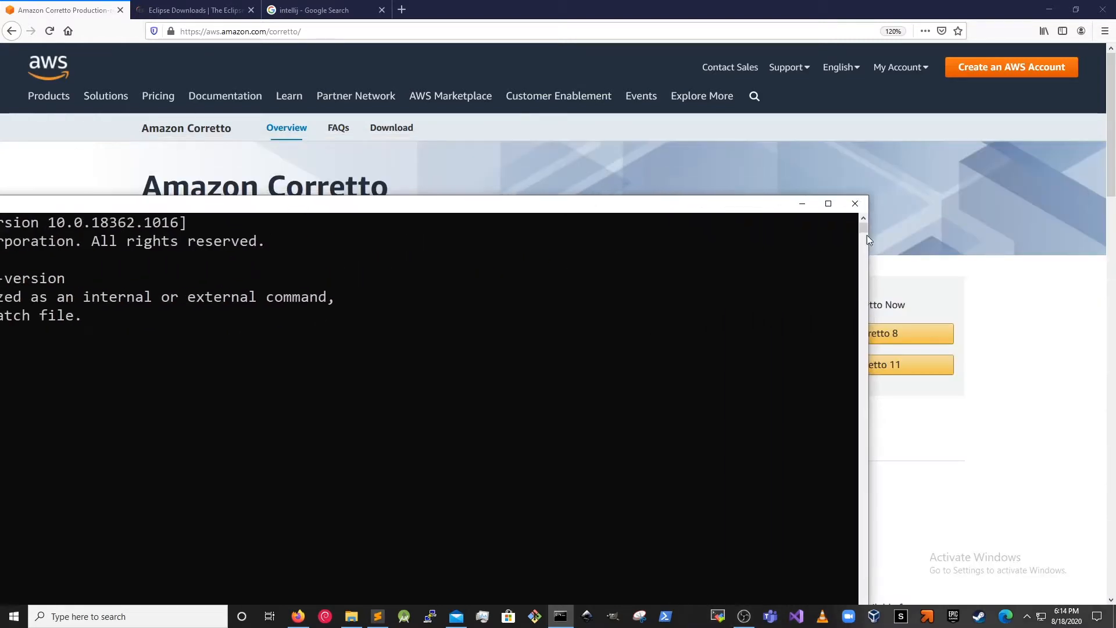
{"action": "left_click", "coordinate": [855, 203]}
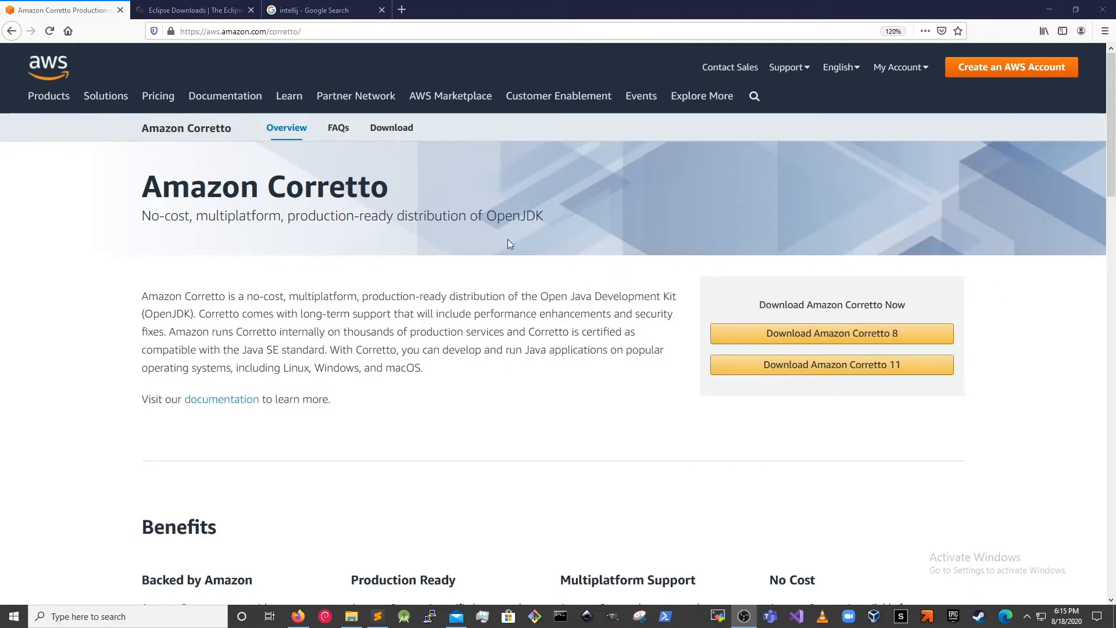
- View the Eclipse downloads page and the IntelliJ search results, and return to the Amazon Corretto page
{"action": "left_click", "coordinate": [192, 10]}
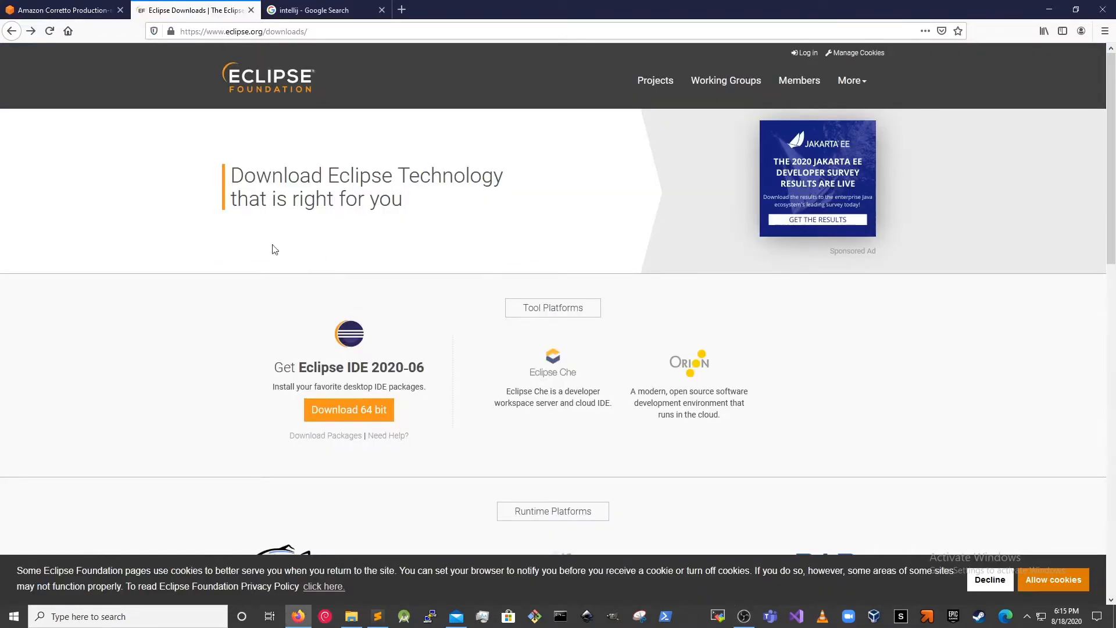
{"action": "left_click", "coordinate": [308, 10]}
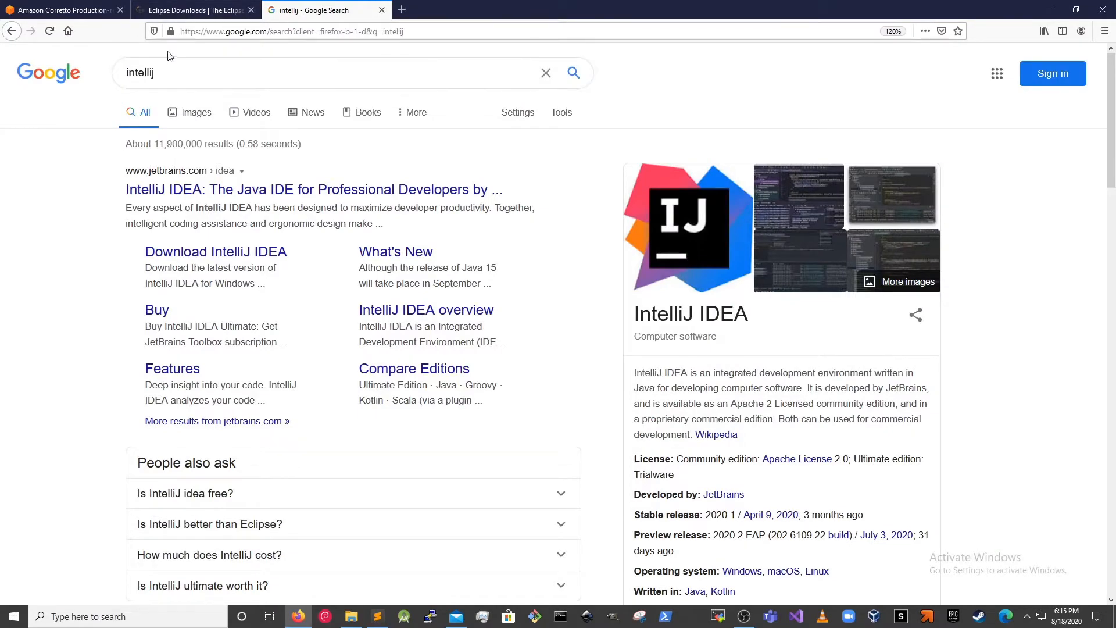
{"action": "left_click", "coordinate": [174, 10]}
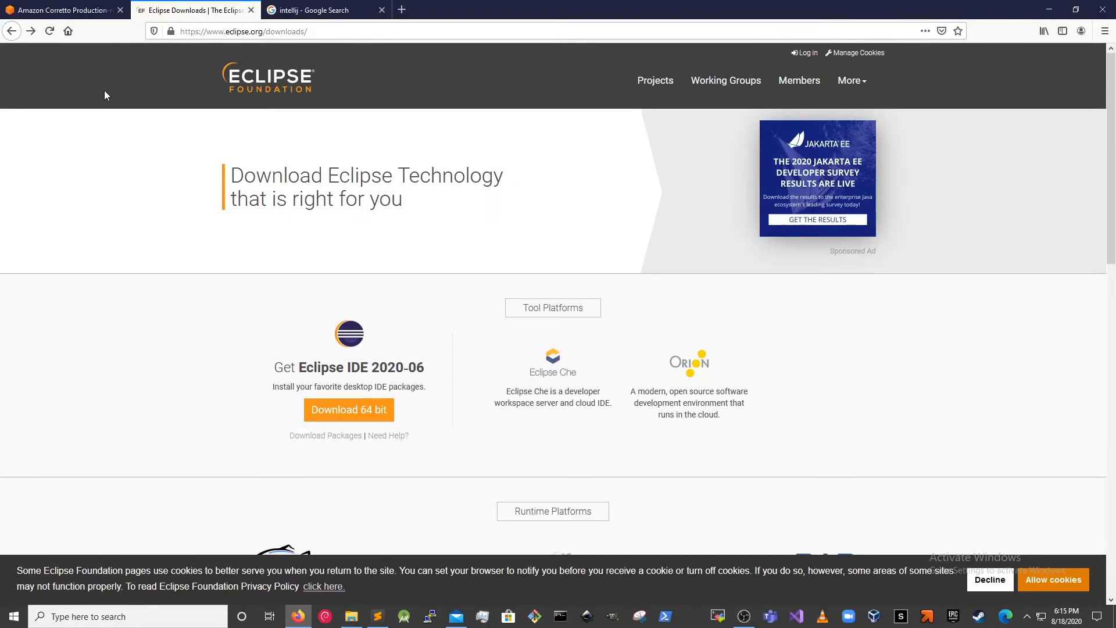
{"action": "left_click", "coordinate": [61, 10]}
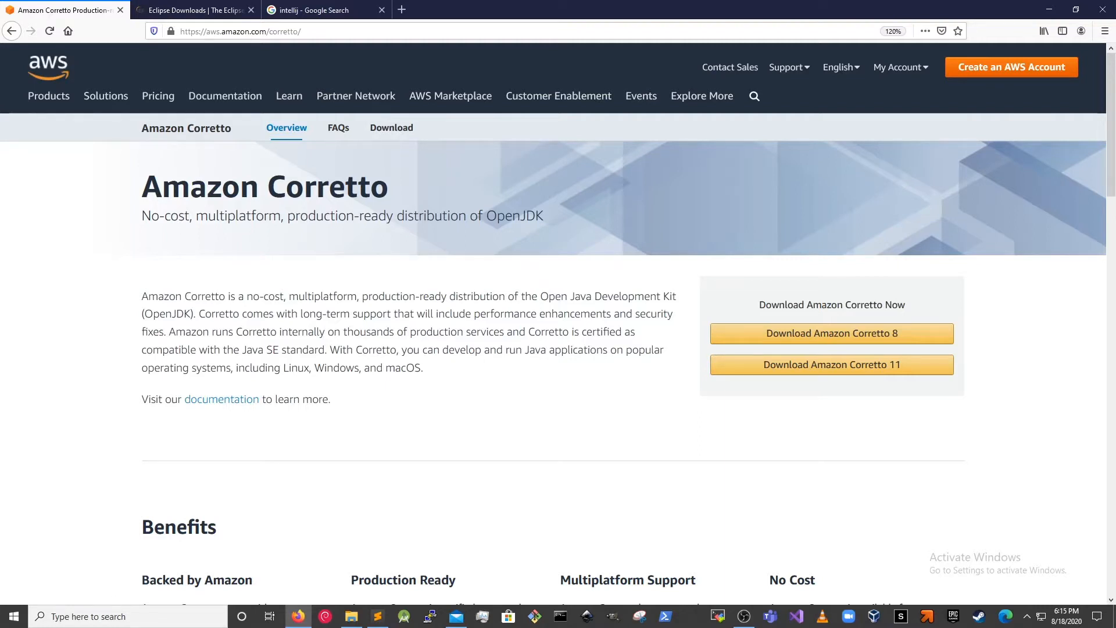
- Read the No Cost terms in the Benefits section of the Amazon Corretto page
{"action": "scroll", "coordinate": [88, 192], "scroll_direction": "down", "scroll_amount": 2}
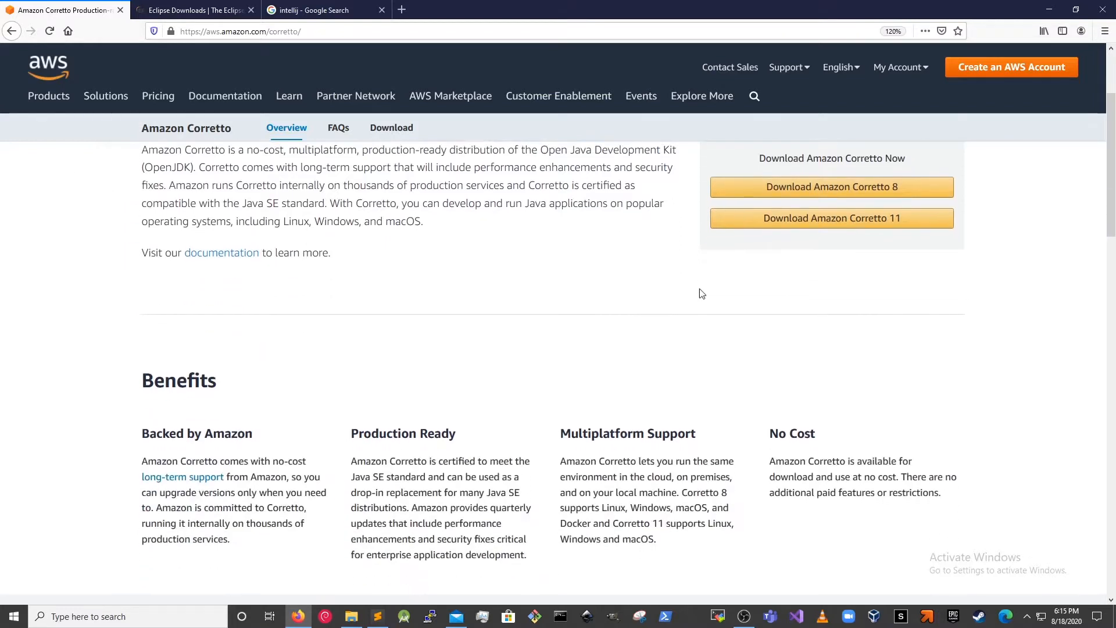
{"action": "left_click_drag", "start_coordinate": [785, 436], "coordinate": [854, 436]}
{"action": "left_click_drag", "start_coordinate": [797, 477], "coordinate": [877, 478]}
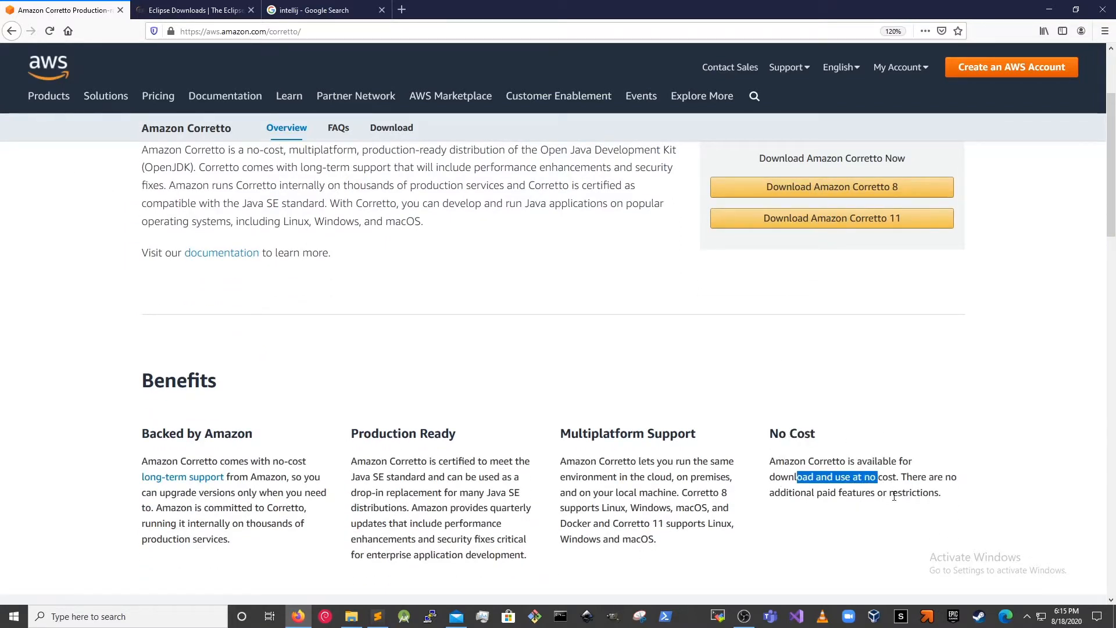
{"action": "left_click_drag", "start_coordinate": [906, 476], "coordinate": [944, 498]}
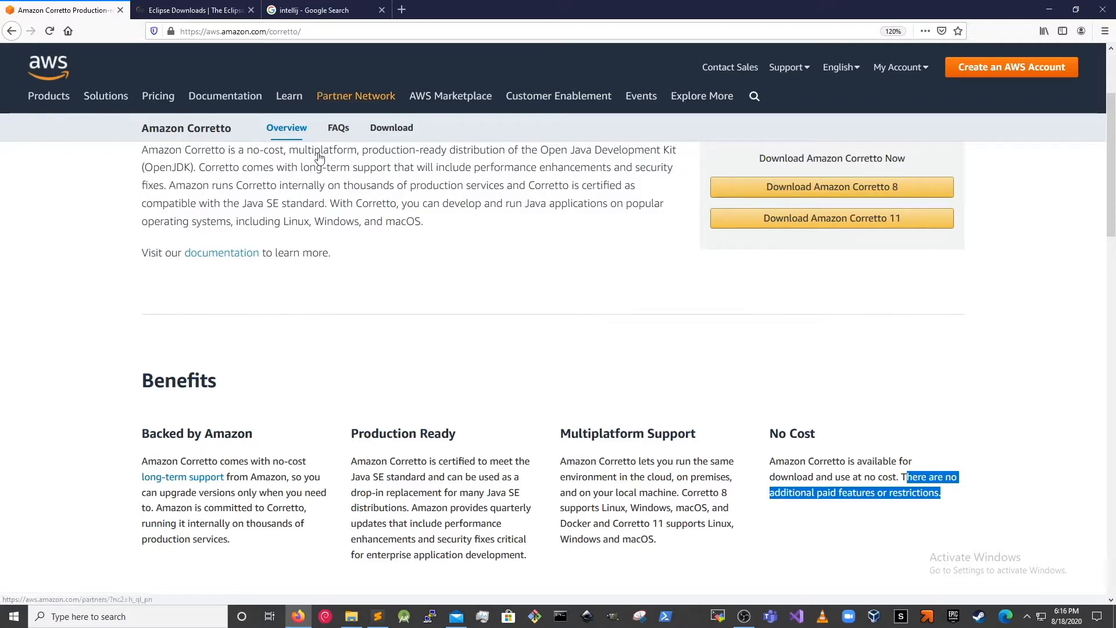
{"action": "scroll", "coordinate": [268, 302], "scroll_direction": "up", "scroll_amount": 3}
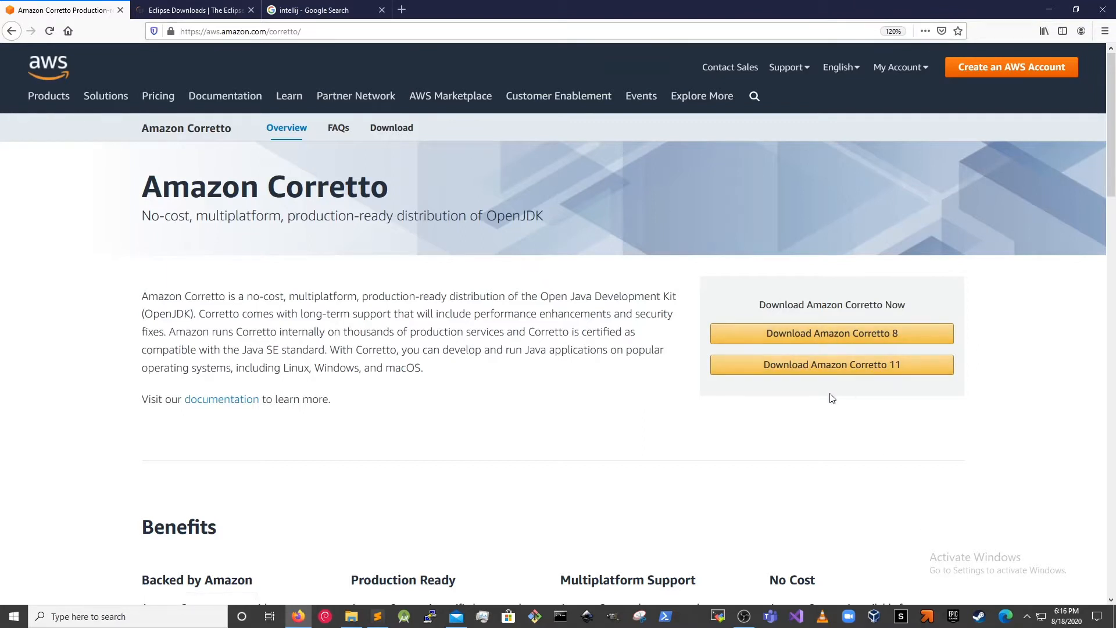
- Open the Amazon Corretto 11 downloads page and, in a new tab, the installation instructions for Windows 7 or later
{"action": "left_click", "coordinate": [843, 381]}
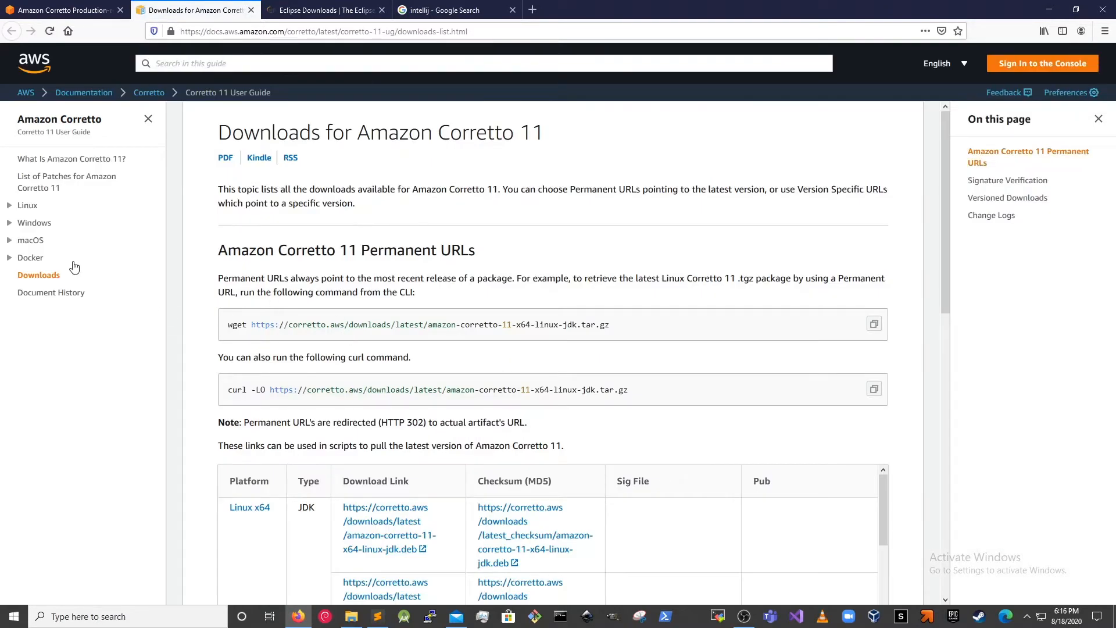
{"action": "right_click", "coordinate": [44, 230]}
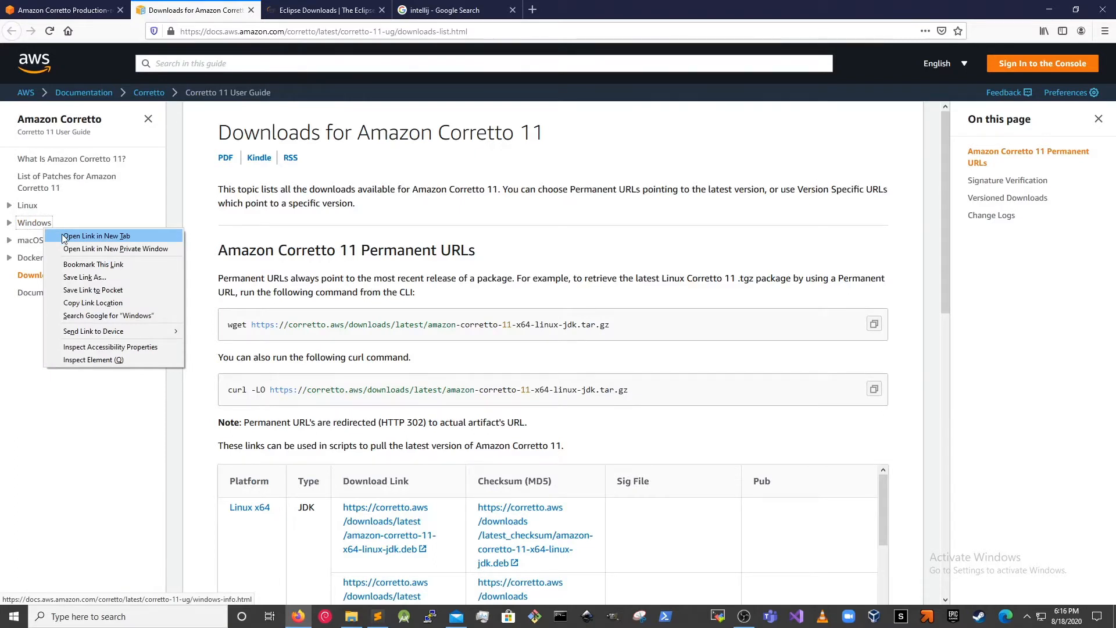
{"action": "left_click", "coordinate": [64, 237]}
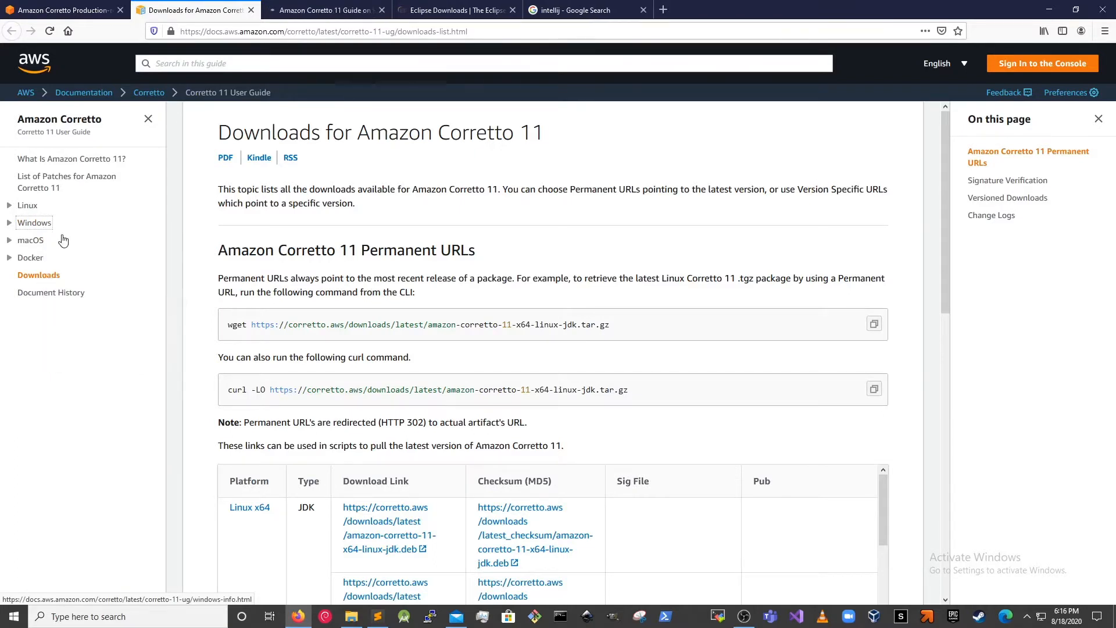
{"action": "left_click", "coordinate": [325, 10]}
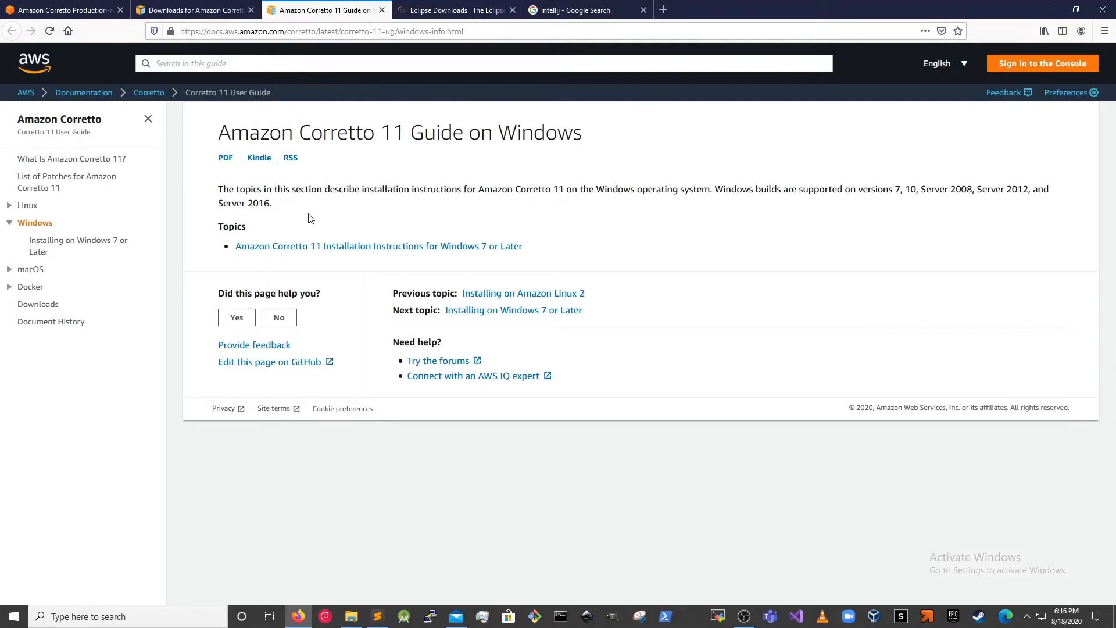
{"action": "left_click", "coordinate": [338, 246]}
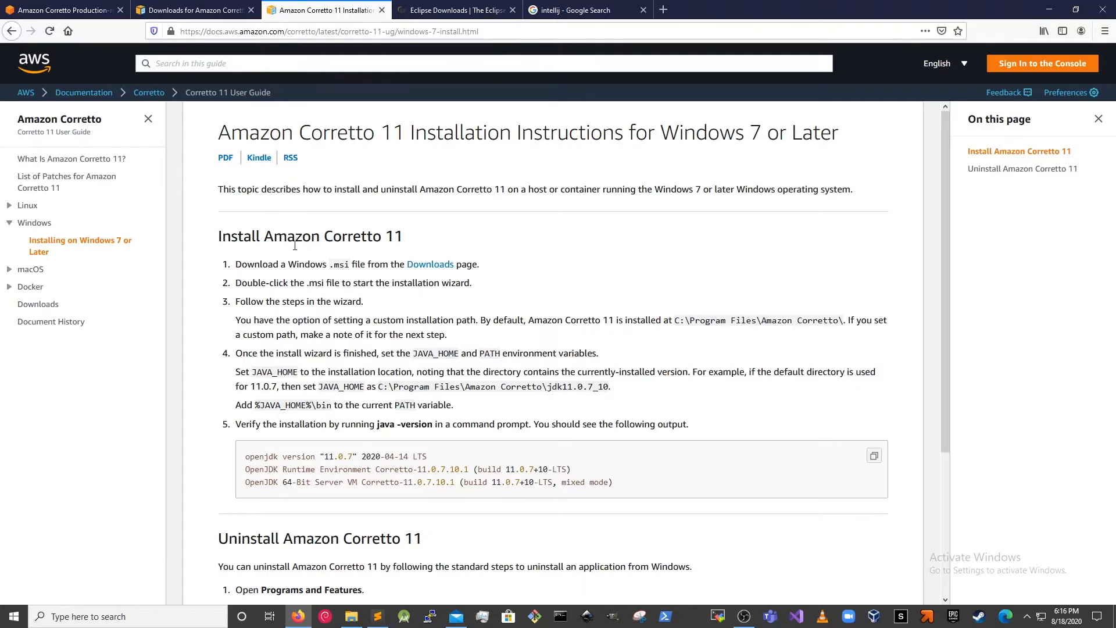
- Read the Corretto 11 installation steps on running the .msi file, the wizard and the JAVA_HOME and PATH variables
{"action": "left_click_drag", "start_coordinate": [266, 283], "coordinate": [402, 289]}
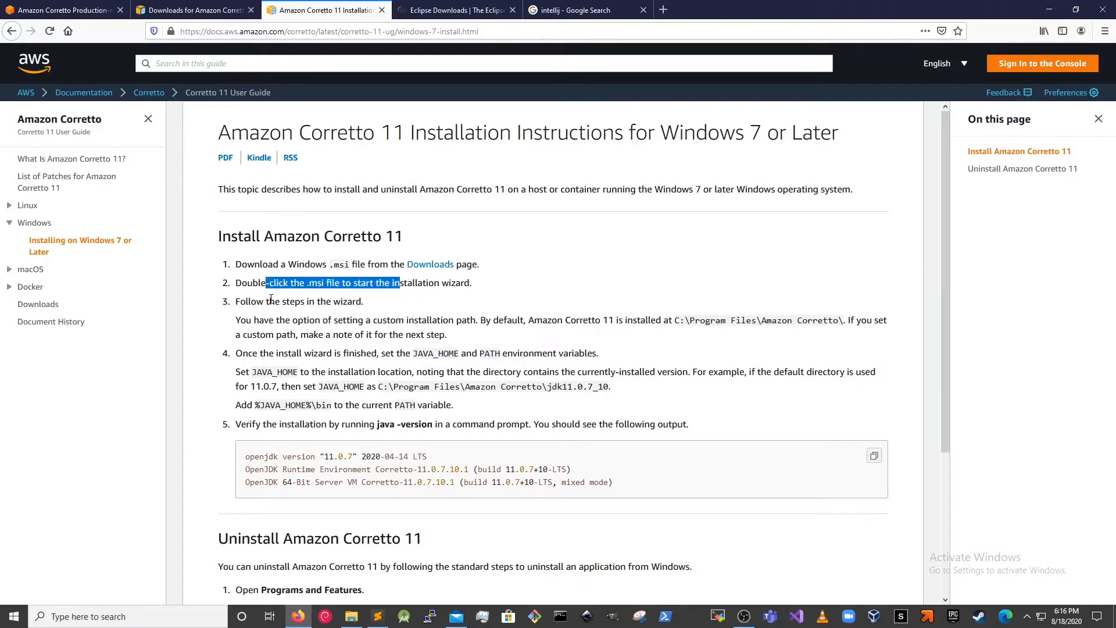
{"action": "left_click_drag", "start_coordinate": [269, 302], "coordinate": [404, 321]}
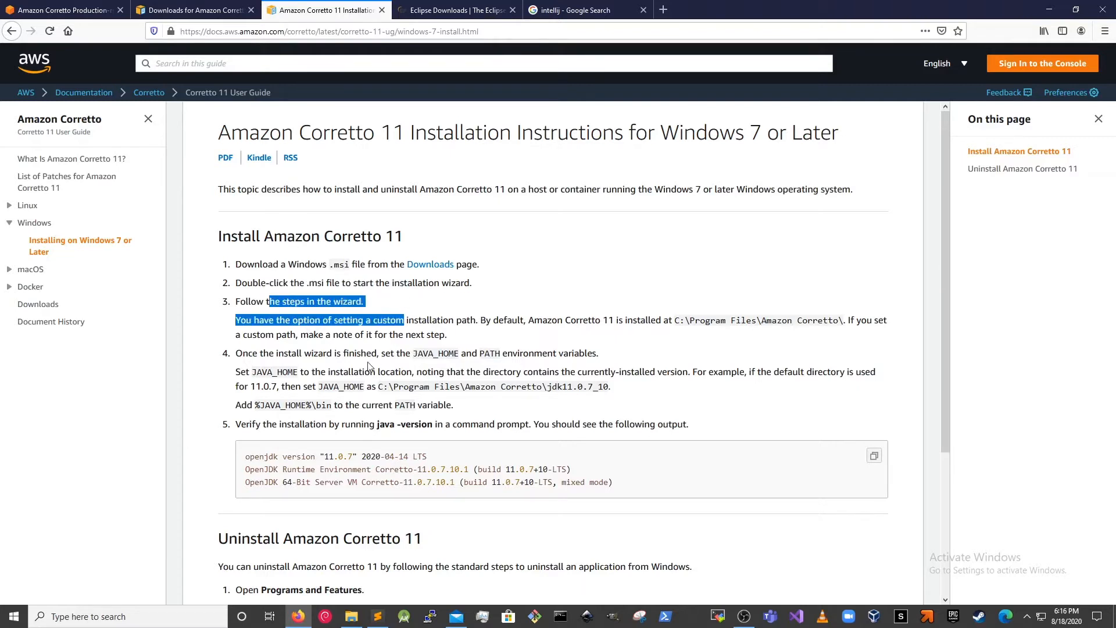
{"action": "left_click_drag", "start_coordinate": [357, 354], "coordinate": [457, 407]}
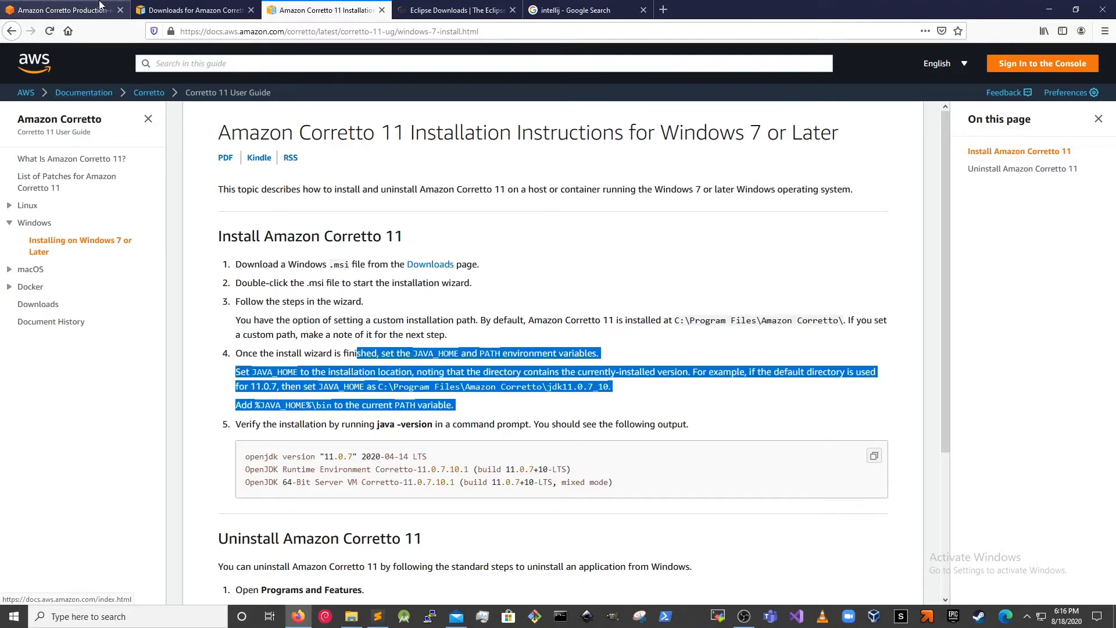
{"action": "left_click", "coordinate": [186, 10]}
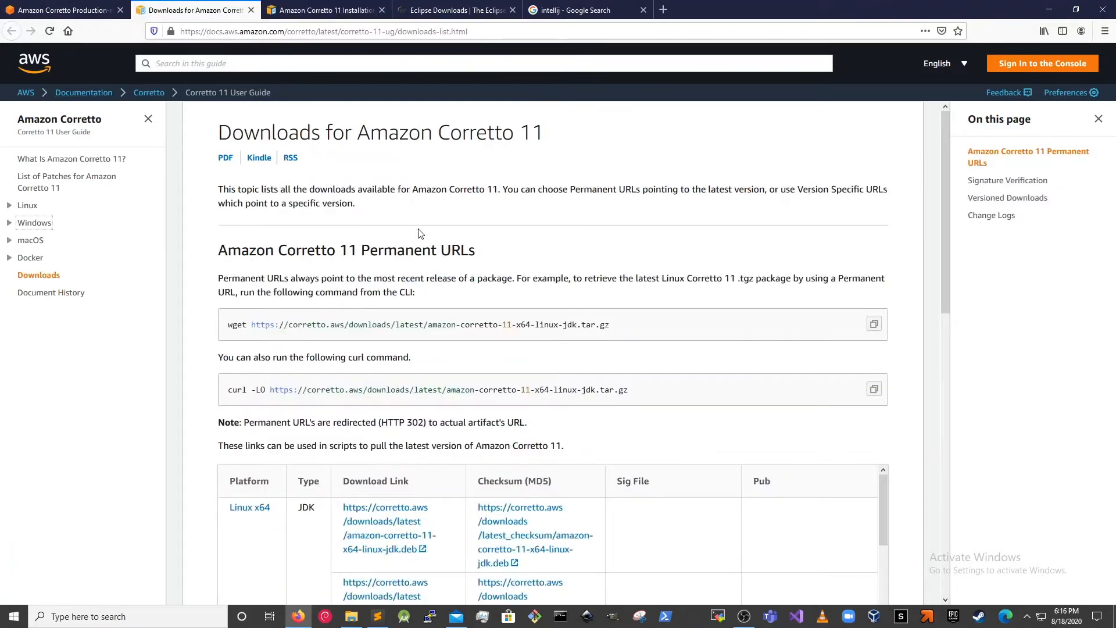
{"action": "scroll", "coordinate": [421, 233], "scroll_direction": "down", "scroll_amount": 7}
{"action": "scroll", "coordinate": [389, 281], "scroll_direction": "down", "scroll_amount": 2}
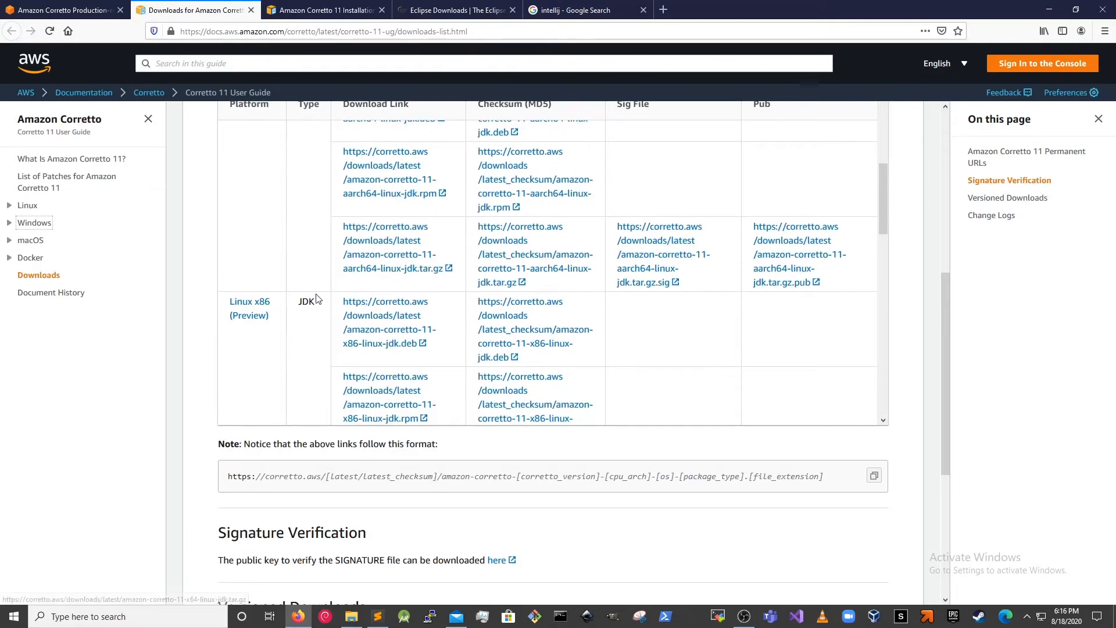
{"action": "scroll", "coordinate": [317, 299], "scroll_direction": "down", "scroll_amount": 4}
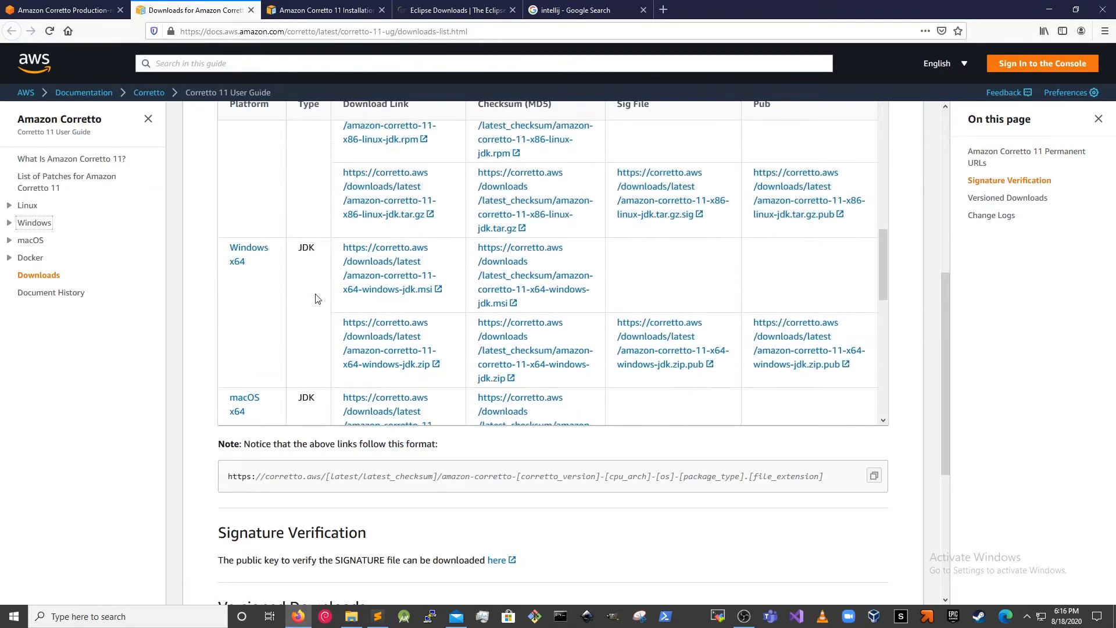
{"action": "left_click", "coordinate": [252, 10]}
{"action": "left_click", "coordinate": [523, 297]}
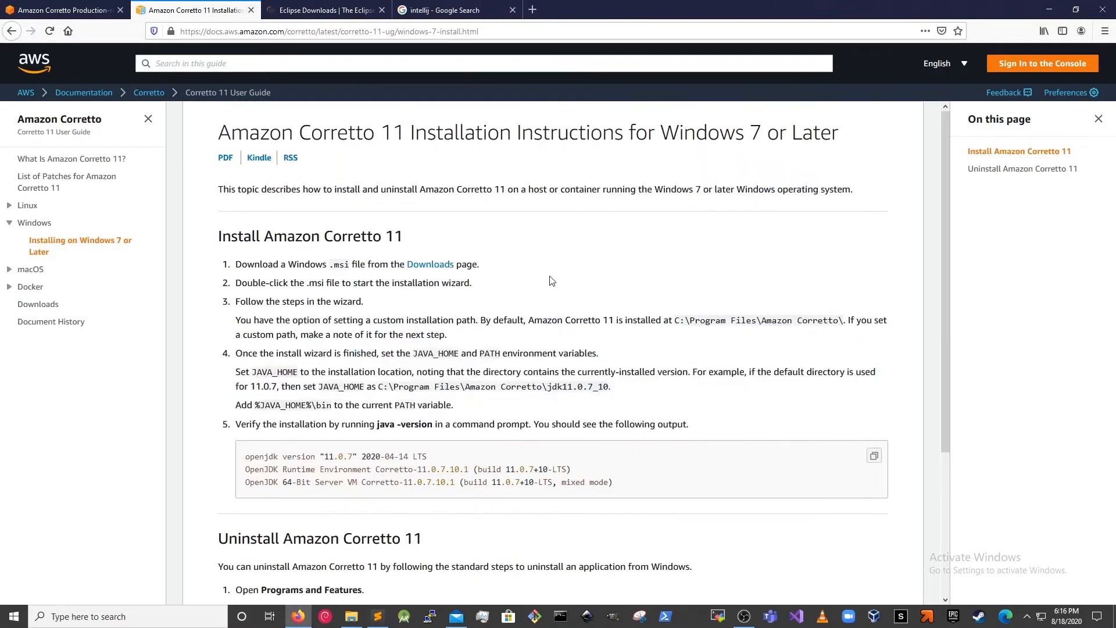
- Open the Downloads page linked in the installation instructions in a new tab and find the Windows x64 entries in its table
{"action": "right_click", "coordinate": [431, 264]}
{"action": "left_click", "coordinate": [441, 281]}
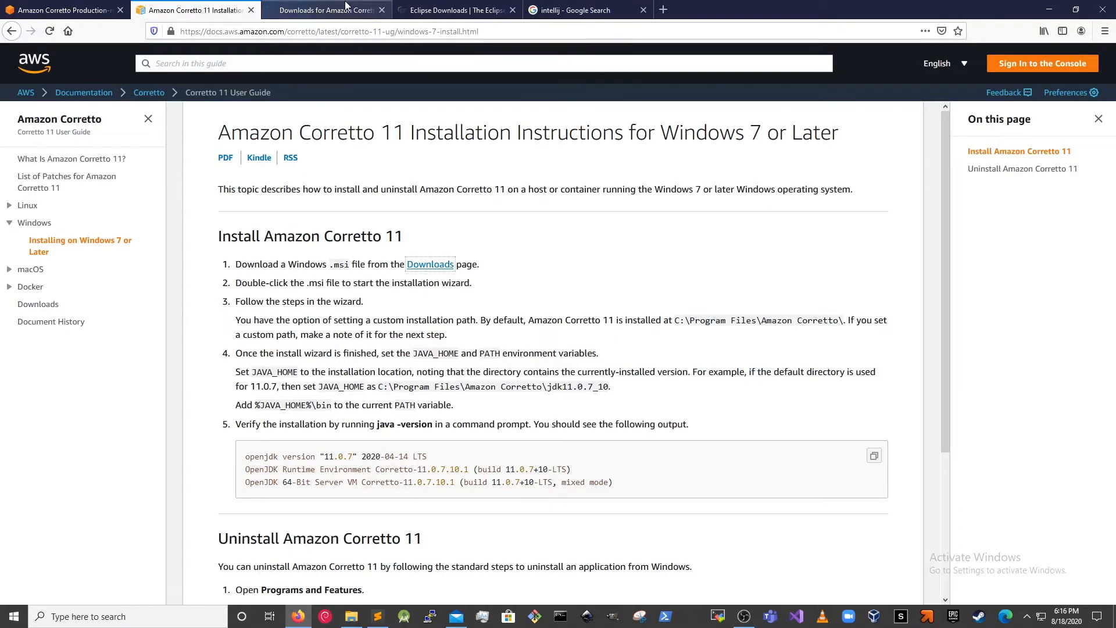
{"action": "left_click", "coordinate": [326, 10]}
{"action": "scroll", "coordinate": [372, 363], "scroll_direction": "down", "scroll_amount": 10}
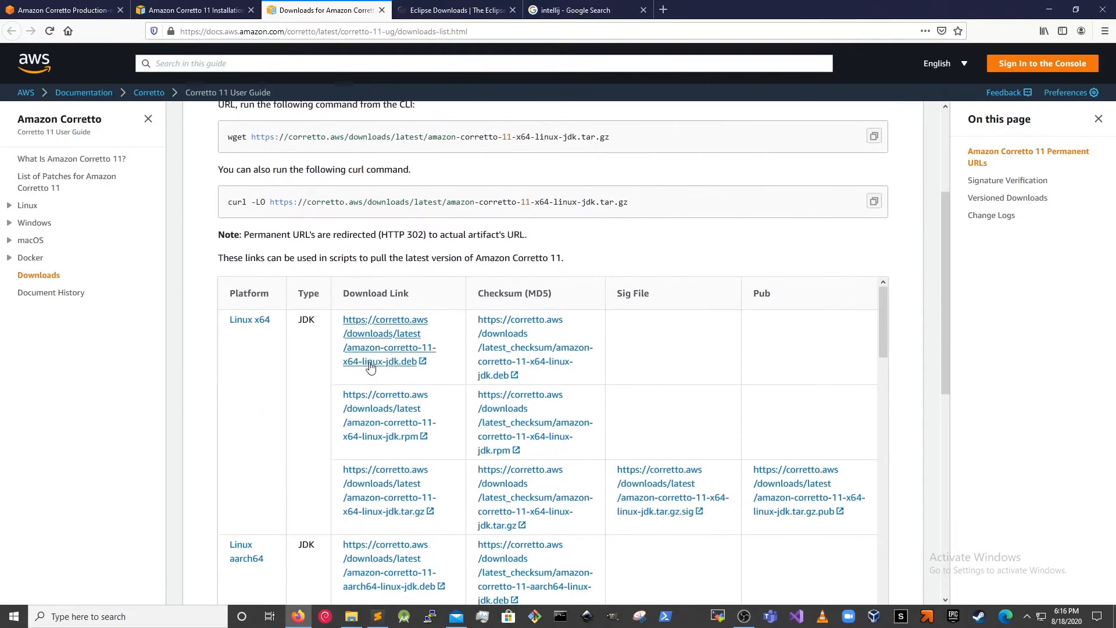
{"action": "scroll", "coordinate": [375, 365], "scroll_direction": "down", "scroll_amount": 3}
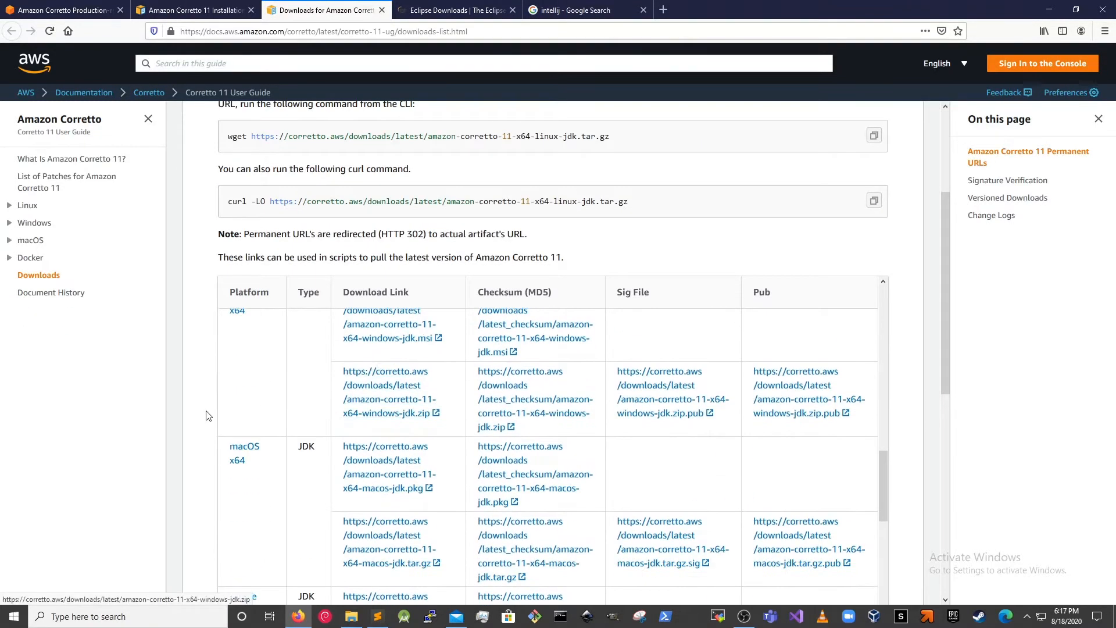
{"action": "scroll", "coordinate": [260, 343], "scroll_direction": "up", "scroll_amount": 3}
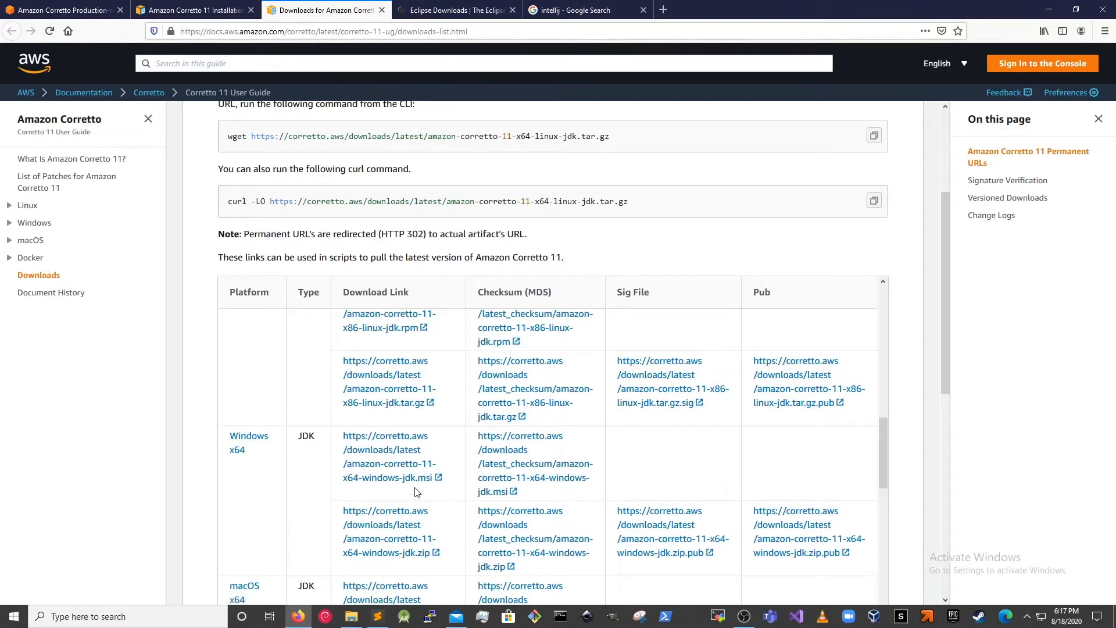
- Download the Windows x64 JDK .msi installer for Amazon Corretto 11 and save the file
{"action": "left_click", "coordinate": [214, 6]}
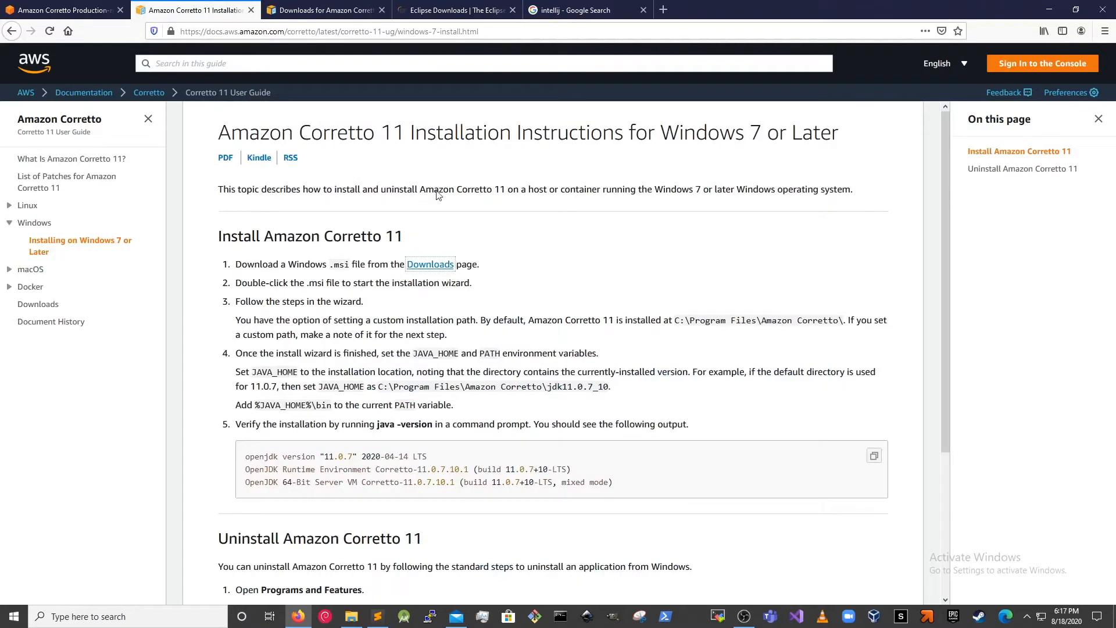
{"action": "left_click", "coordinate": [317, 4]}
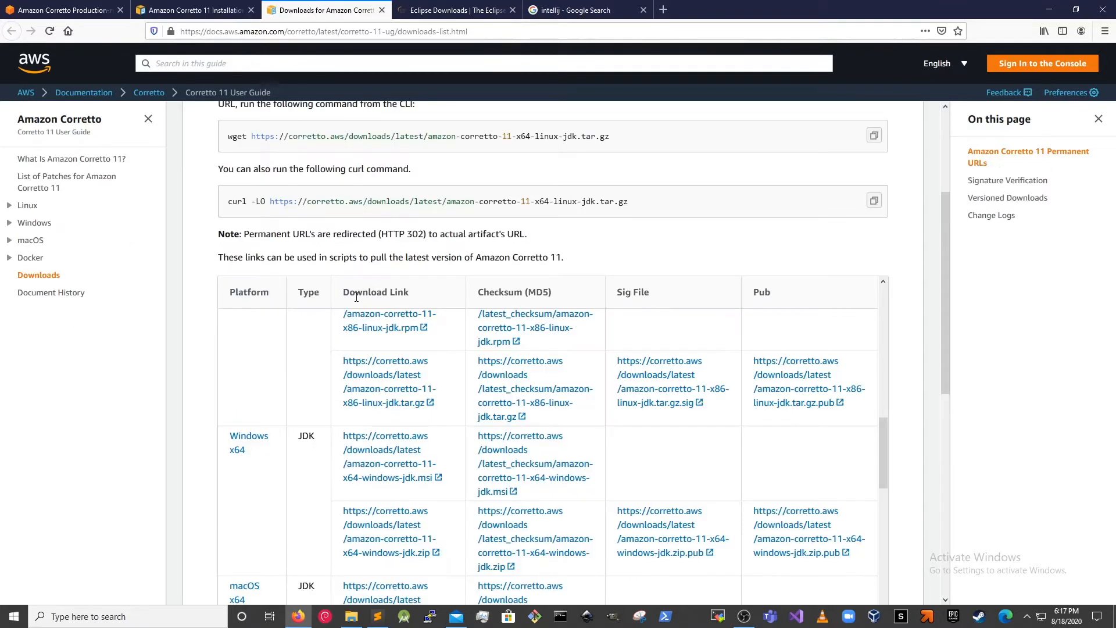
{"action": "left_click", "coordinate": [414, 457]}
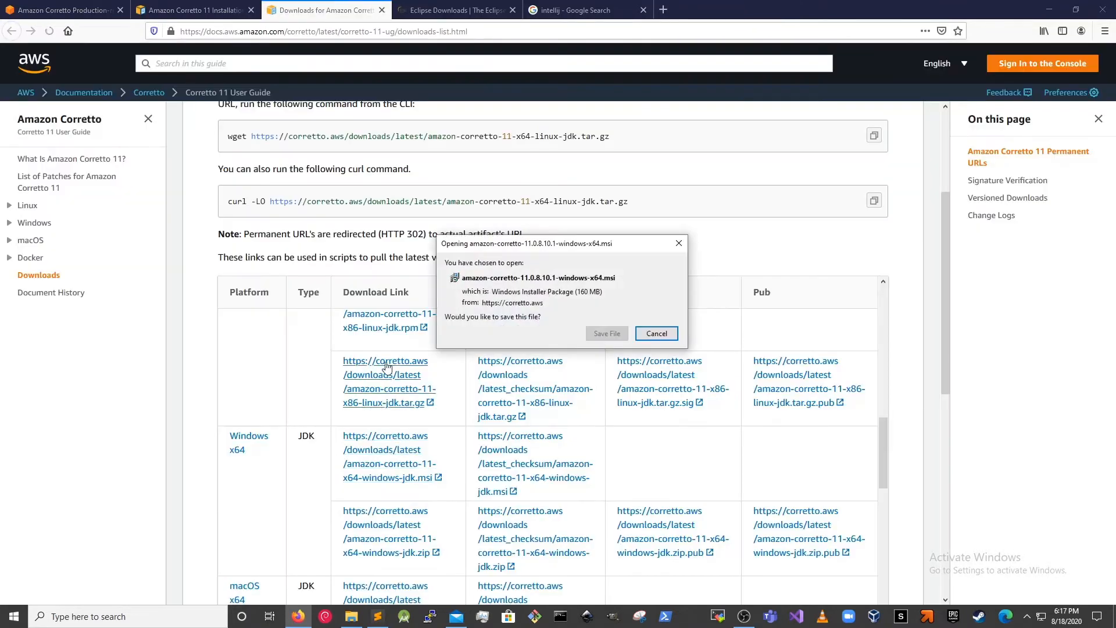
{"action": "left_click", "coordinate": [618, 335]}
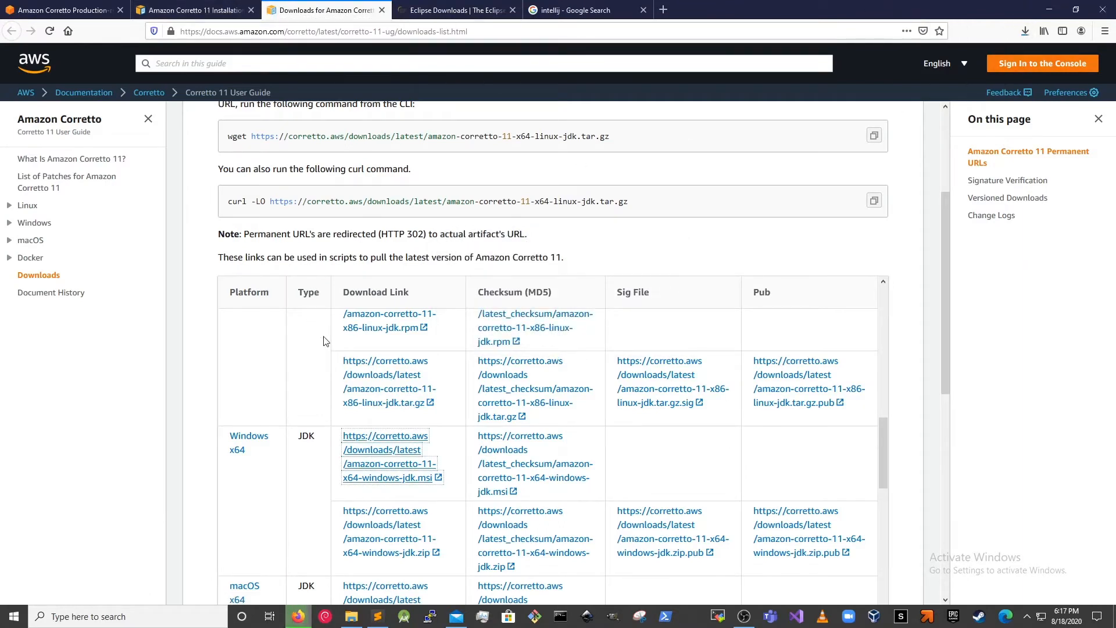
- Launch the downloaded Corretto .msi installer and install Amazon Corretto (x64) with the default features in C:\Program Files\Amazon Corretto\
{"action": "left_click", "coordinate": [1026, 31]}
{"action": "left_click", "coordinate": [899, 62]}
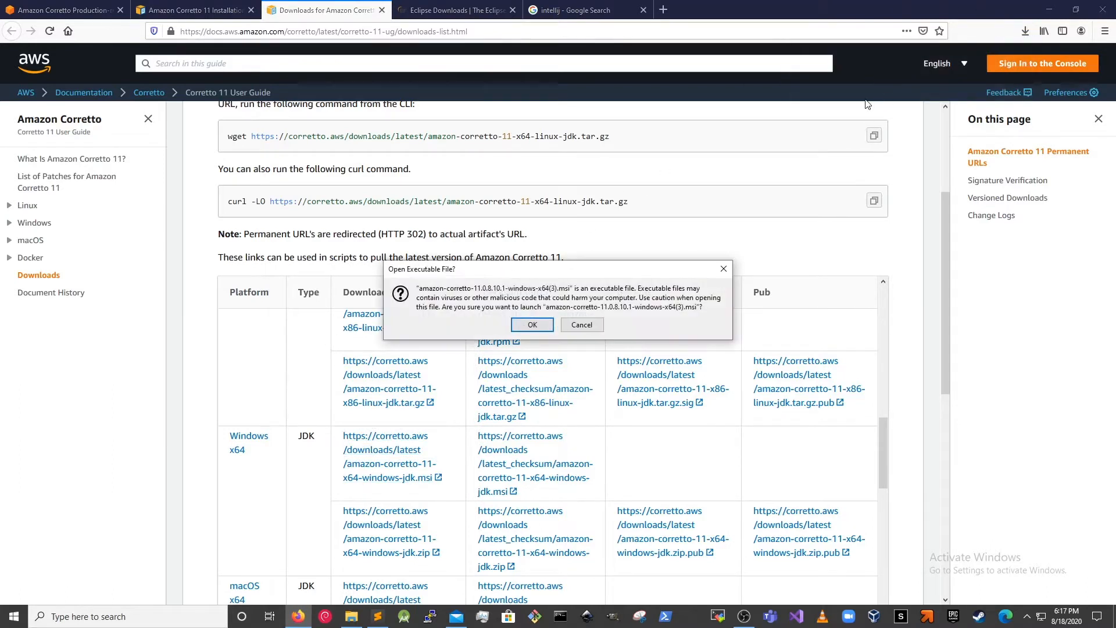
{"action": "left_click", "coordinate": [539, 338]}
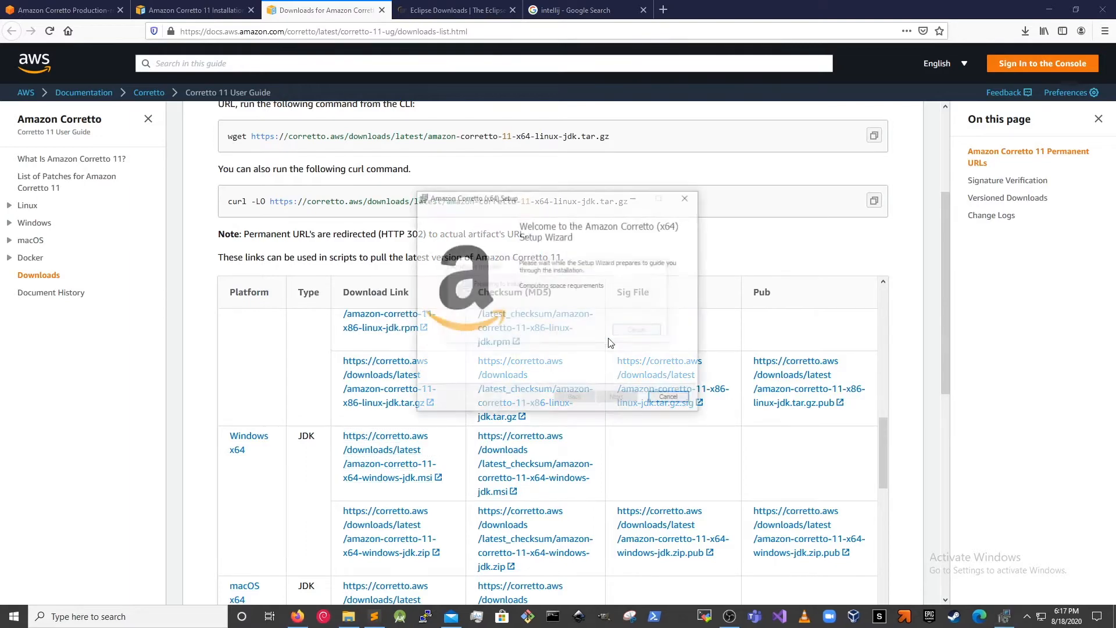
{"action": "left_click", "coordinate": [617, 403]}
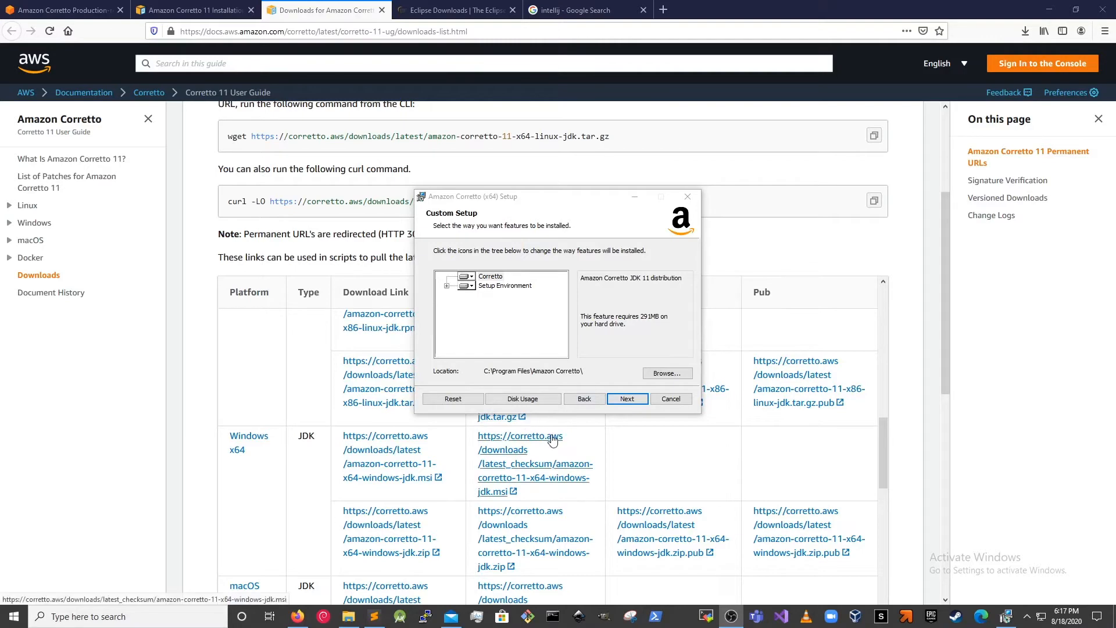
{"action": "left_click", "coordinate": [628, 400]}
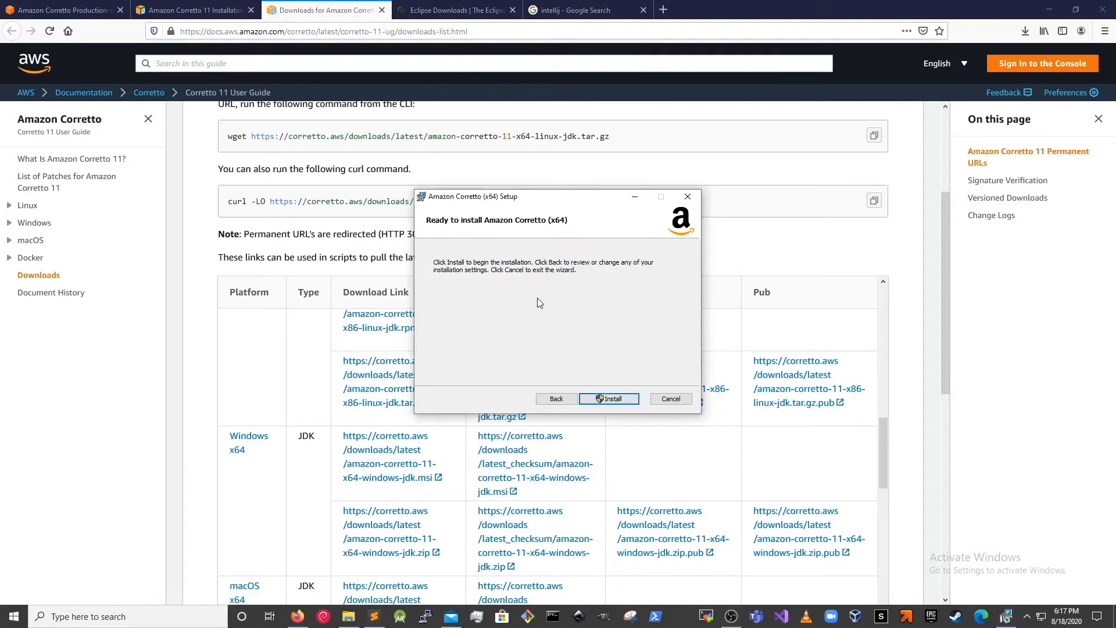
{"action": "left_click", "coordinate": [619, 400]}
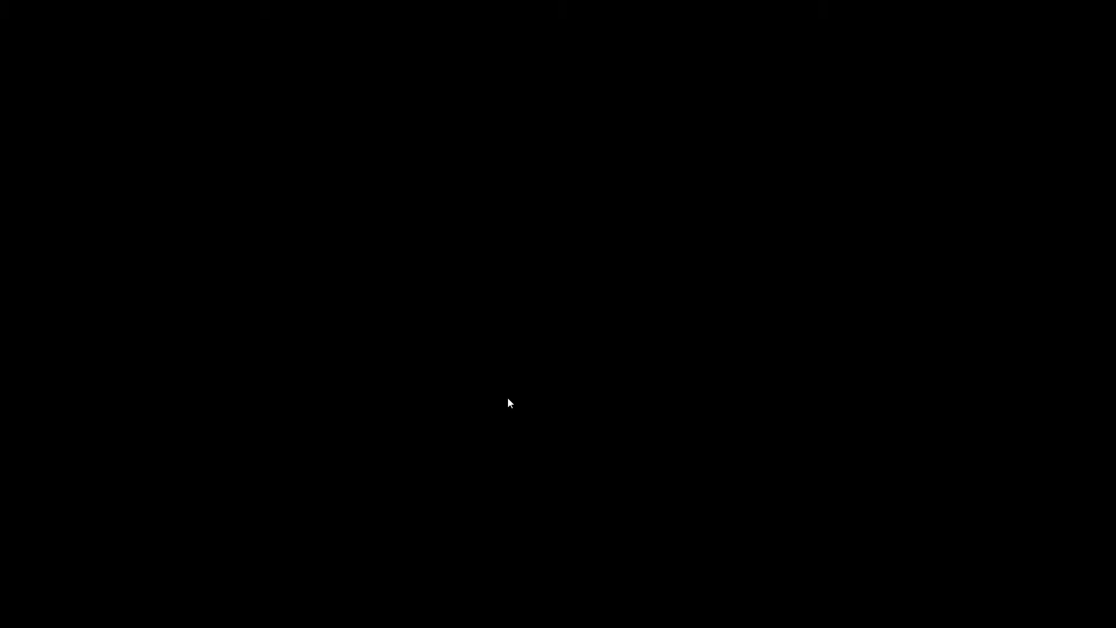
{"action": "left_click", "coordinate": [508, 399]}
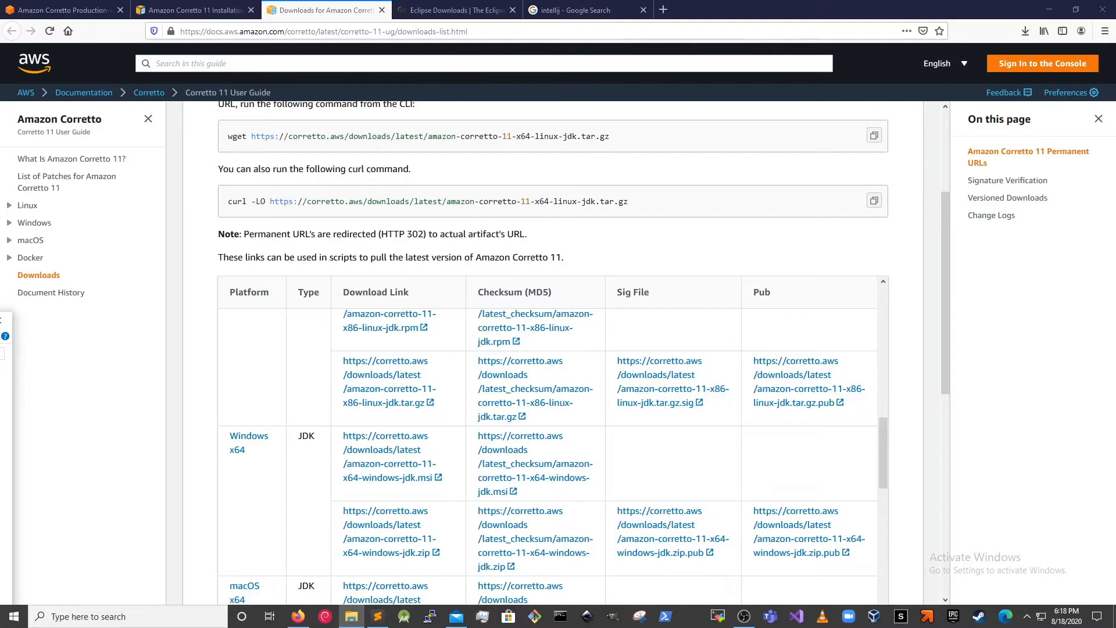
- Return to the Windows installation instructions and locate the default installation path for Amazon Corretto 11
{"action": "left_click_drag", "start_coordinate": [0, 324], "coordinate": [616, 147]}
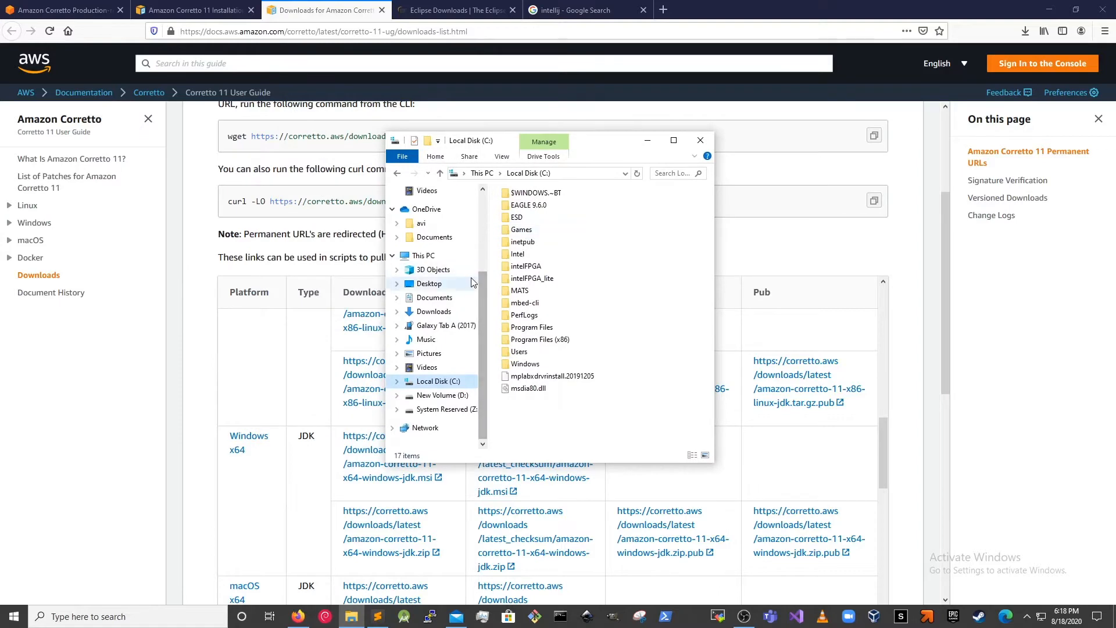
{"action": "left_click_drag", "start_coordinate": [582, 151], "coordinate": [0, 250]}
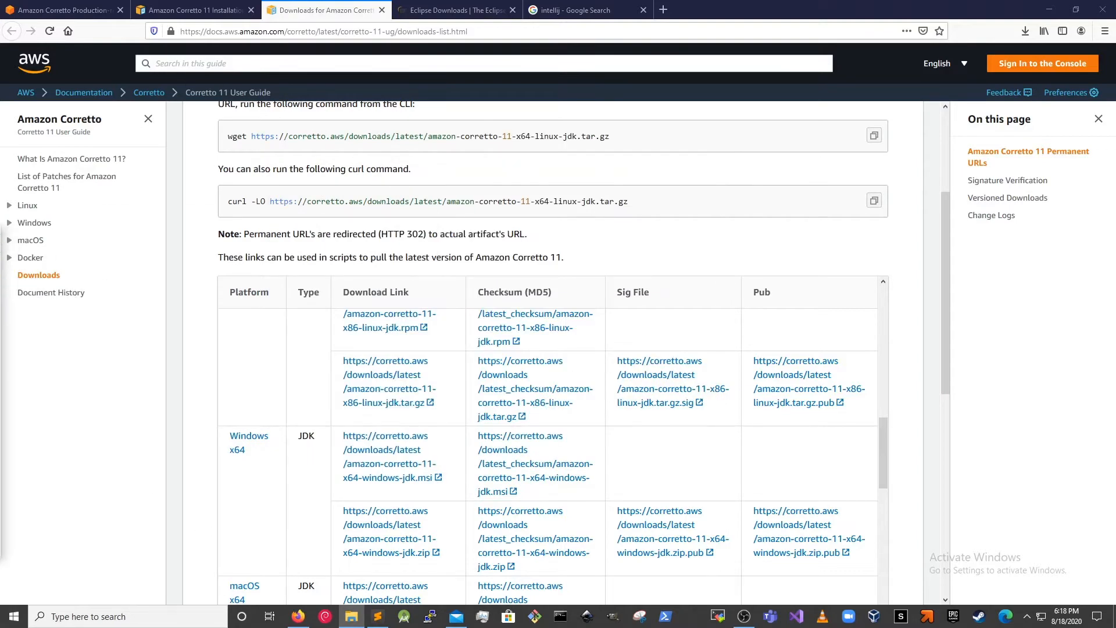
{"action": "left_click", "coordinate": [191, 10]}
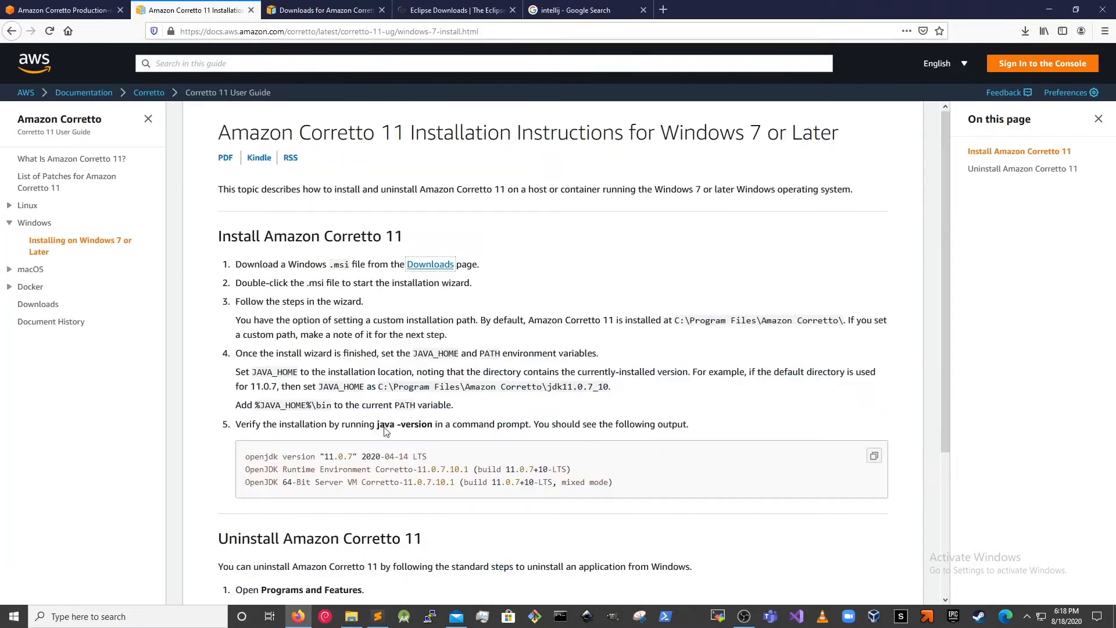
{"action": "left_click_drag", "start_coordinate": [674, 318], "coordinate": [841, 320]}
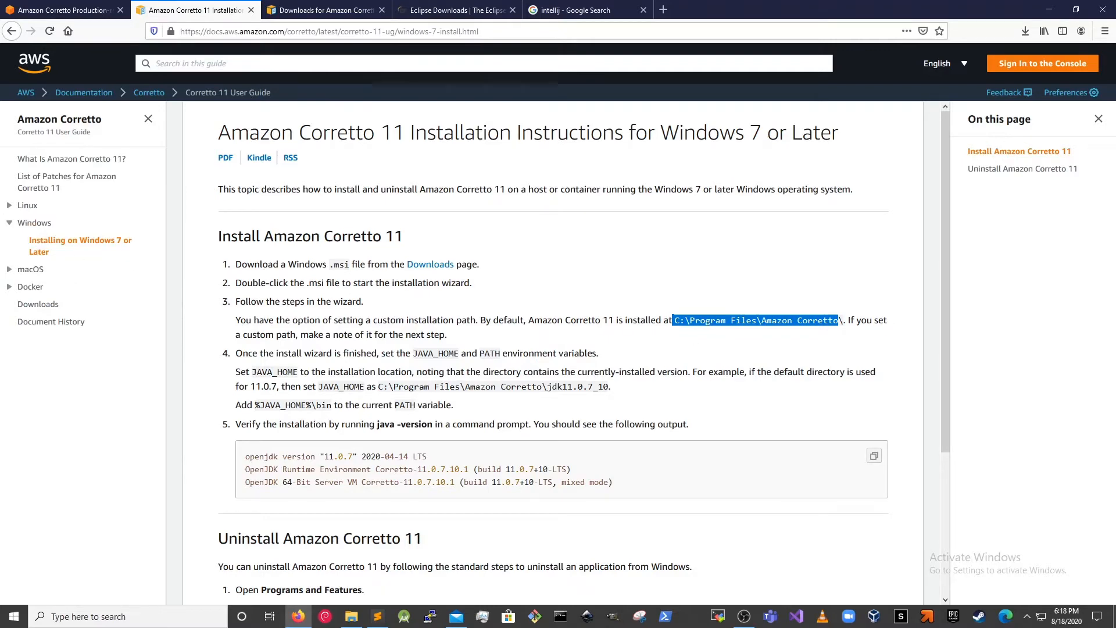
- In File Explorer, open the jdk11.0.8_10 folder inside C:\Program Files\Amazon Corretto and set the window aside
{"action": "left_click_drag", "start_coordinate": [0, 221], "coordinate": [595, 50]}
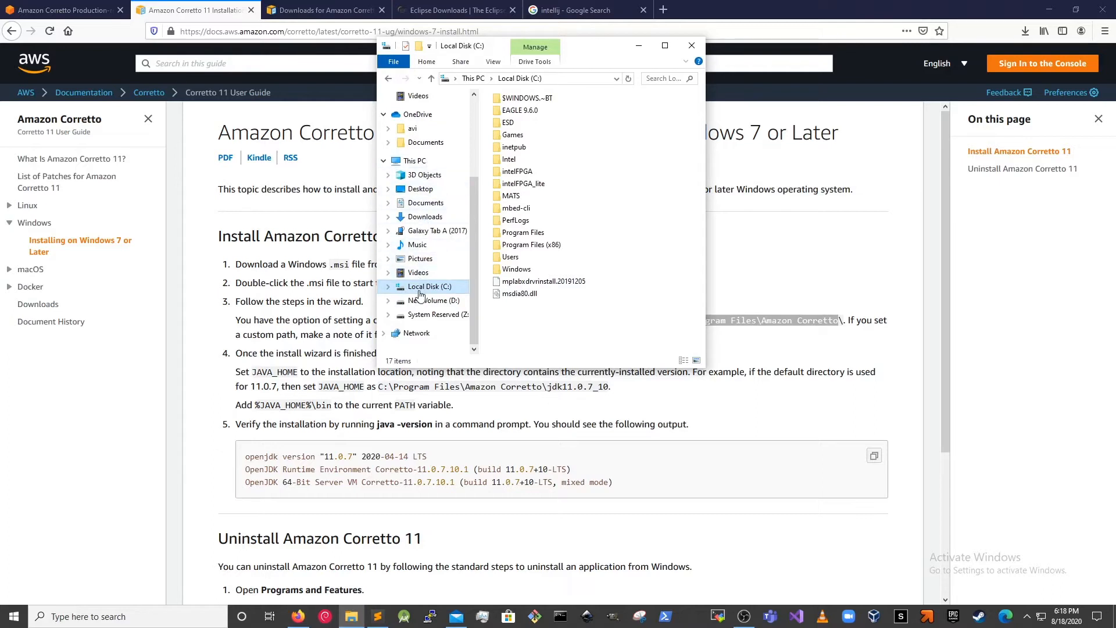
{"action": "double_click", "coordinate": [523, 233]}
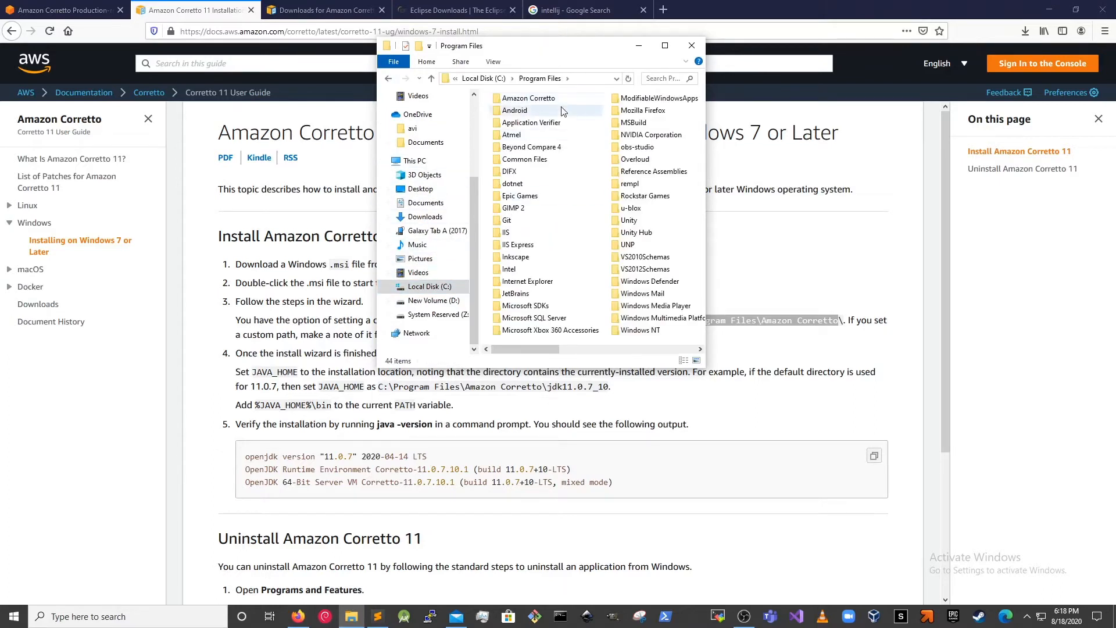
{"action": "double_click", "coordinate": [527, 99]}
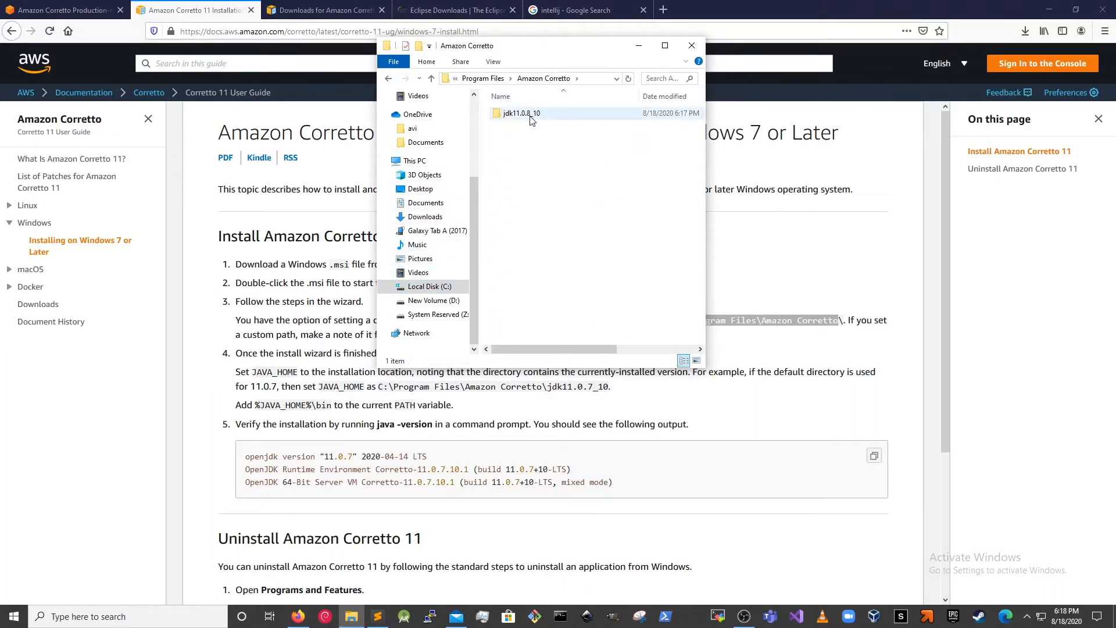
{"action": "double_click", "coordinate": [552, 113]}
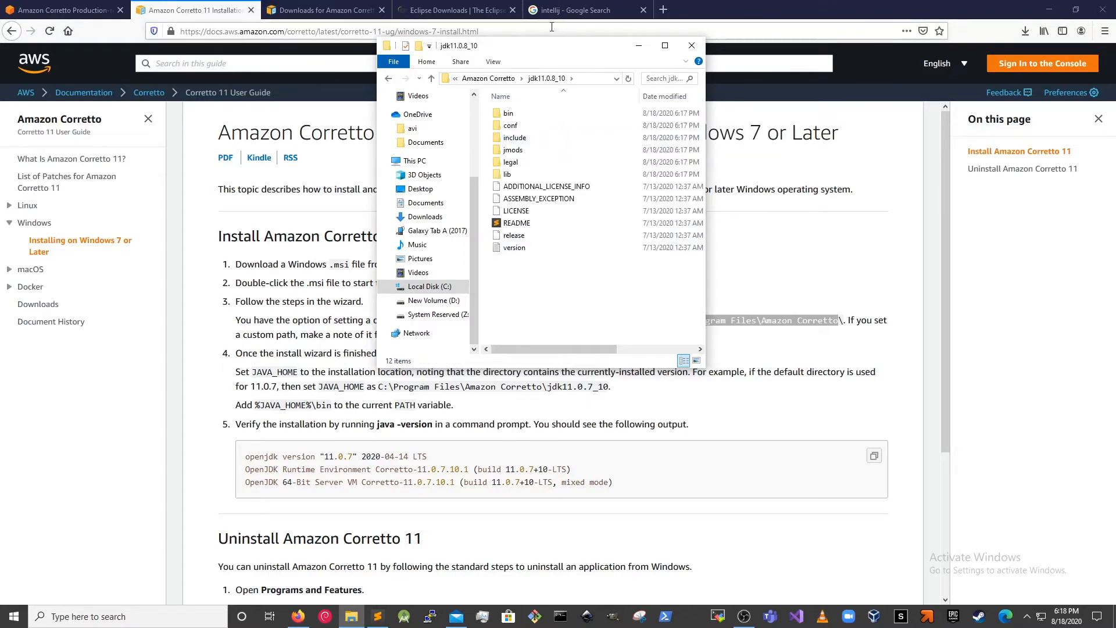
{"action": "left_click_drag", "start_coordinate": [552, 46], "coordinate": [0, 247]}
- Review the instruction about JAVA_HOME and PATH, then search Windows for "env" and open the Environment Variables dialog
{"action": "left_click_drag", "start_coordinate": [242, 356], "coordinate": [508, 354]}
{"action": "left_click", "coordinate": [160, 616]}
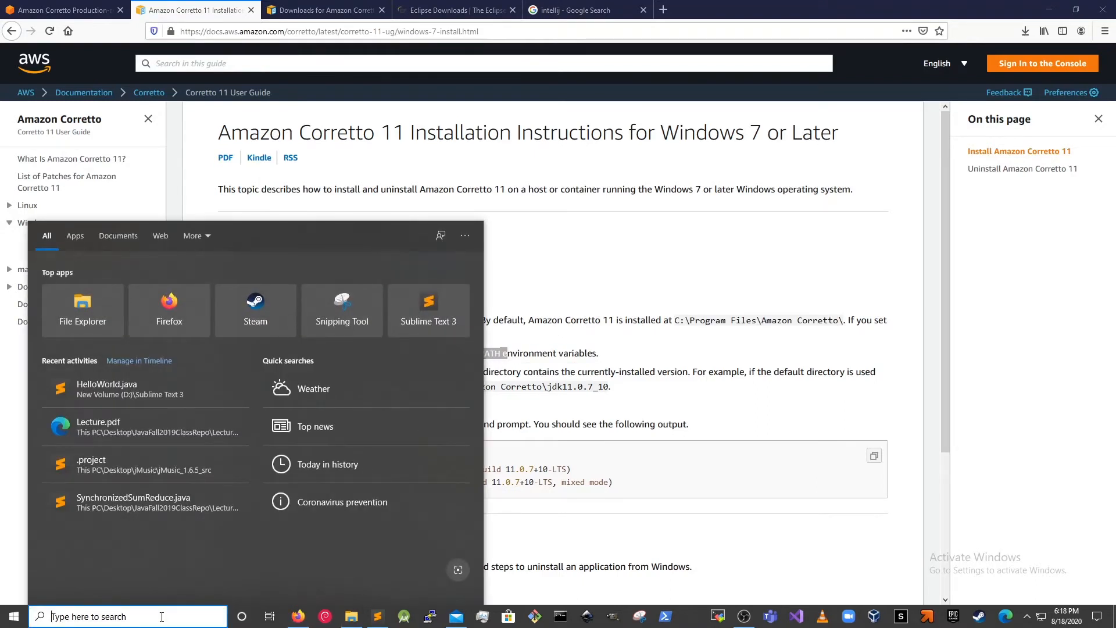
{"action": "type", "text": "env"}
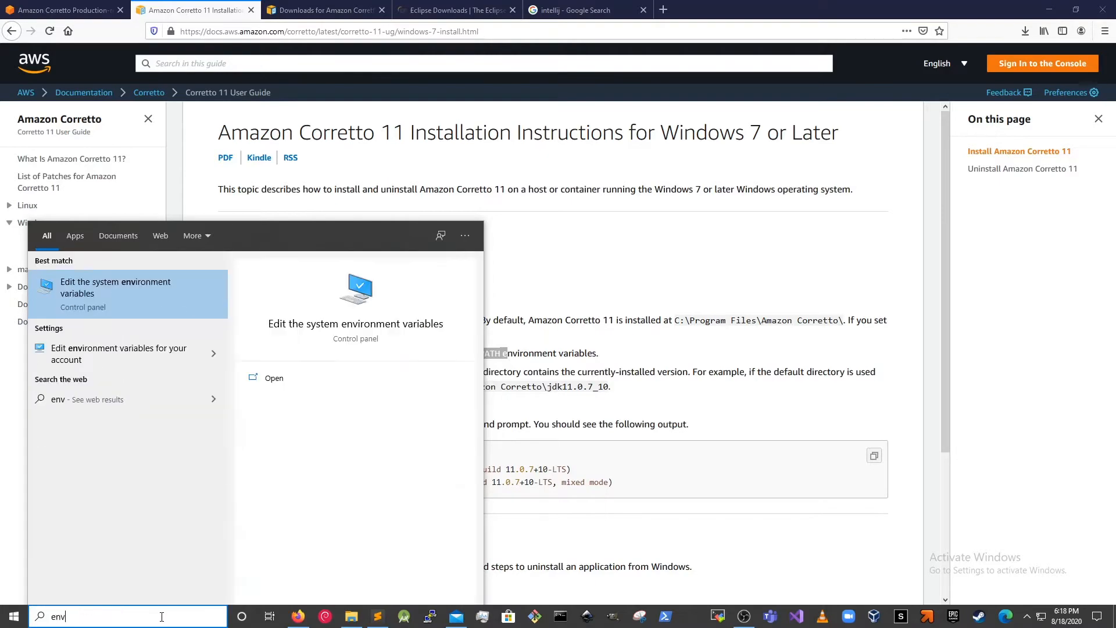
{"action": "key", "text": "Return"}
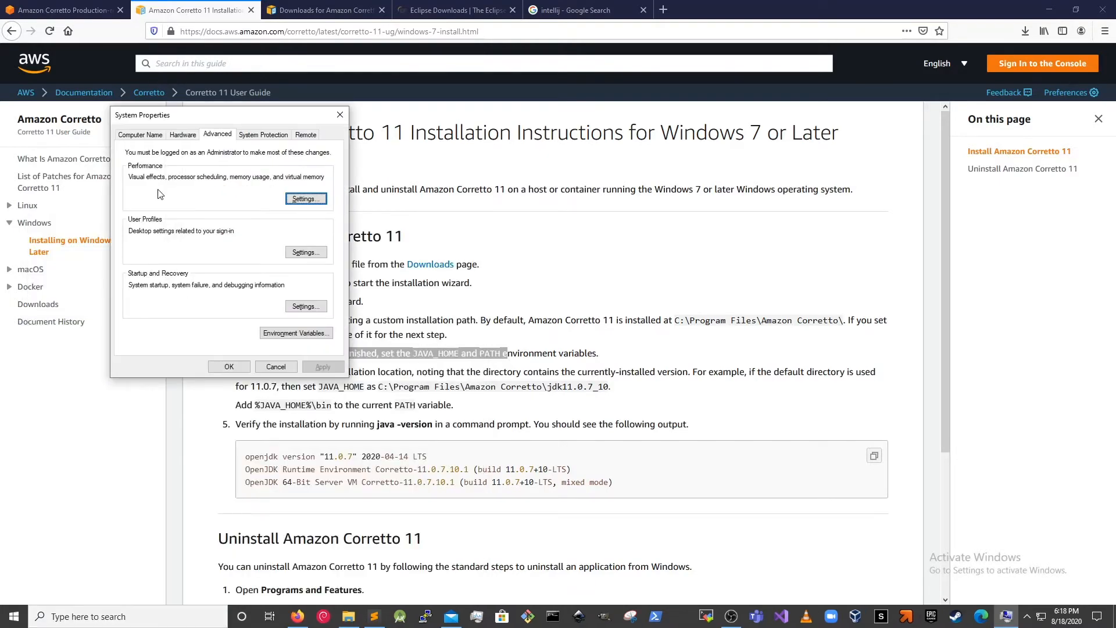
{"action": "left_click", "coordinate": [302, 340]}
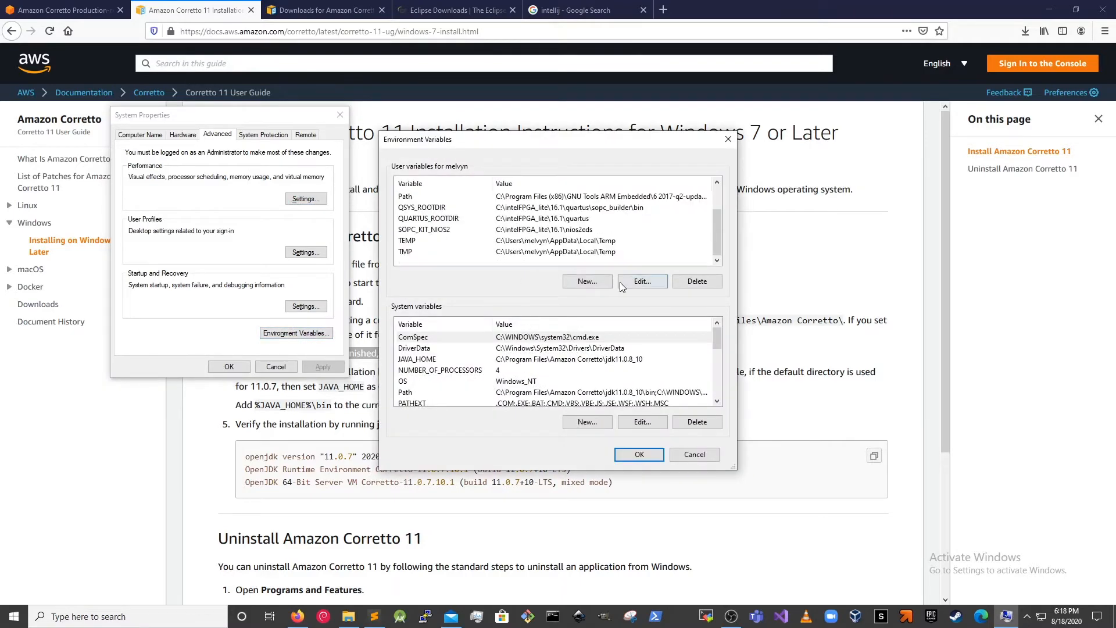
{"action": "left_click_drag", "start_coordinate": [612, 152], "coordinate": [1004, 98]}
{"action": "left_click", "coordinate": [270, 116]}
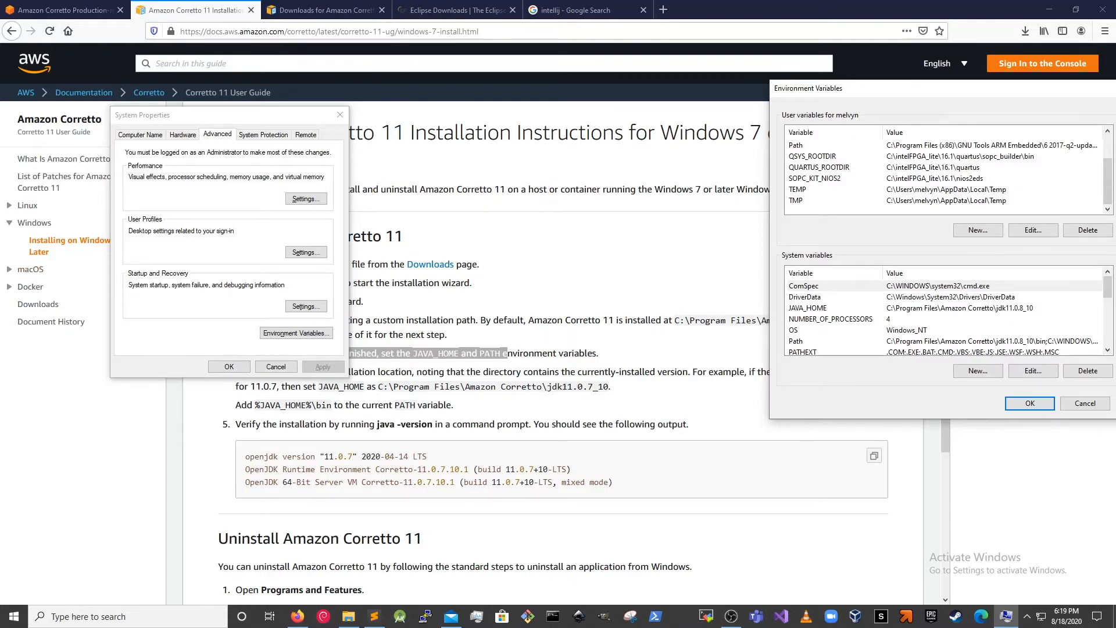
- Copy the full path of the jdk11.0.8_10 folder from File Explorer and minimize the window
{"action": "left_click_drag", "start_coordinate": [0, 273], "coordinate": [436, 1]}
{"action": "left_click", "coordinate": [419, 38]}
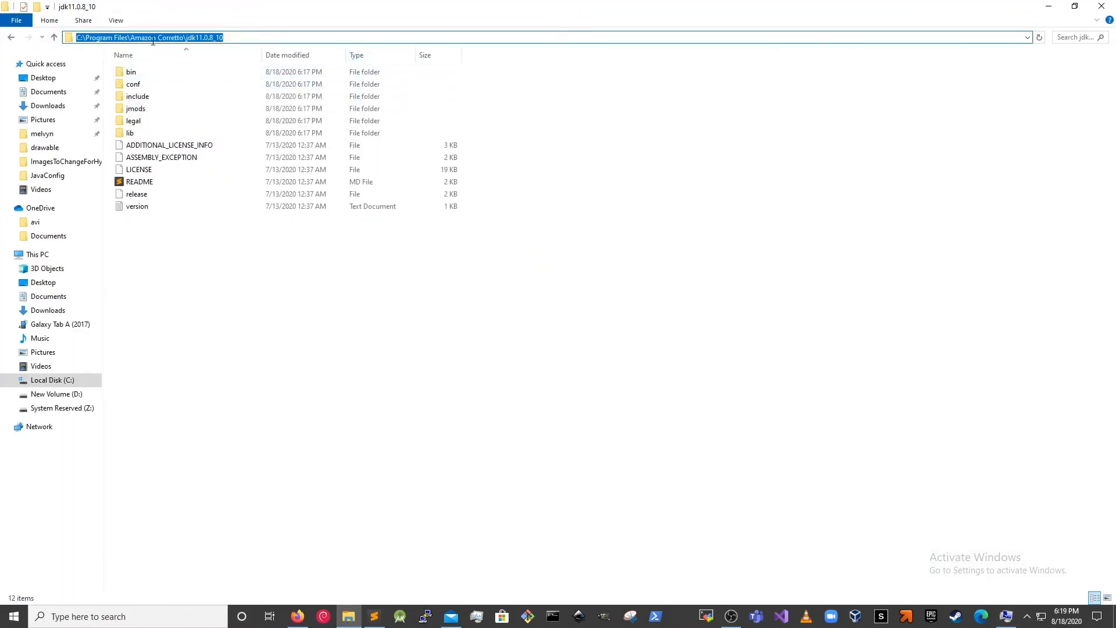
{"action": "right_click", "coordinate": [171, 36]}
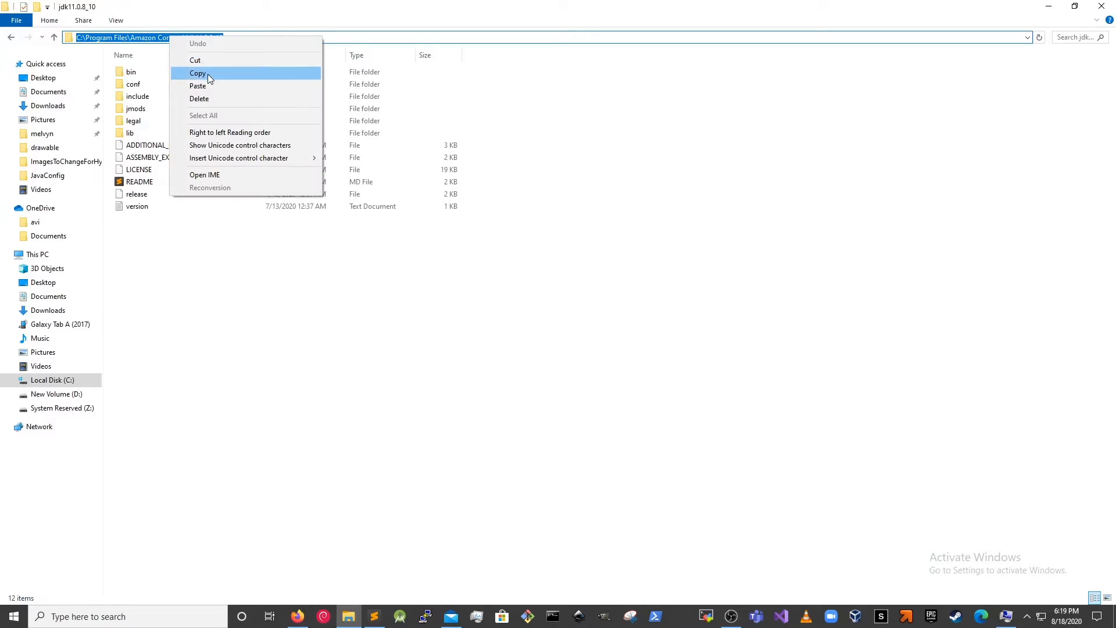
{"action": "left_click", "coordinate": [207, 74]}
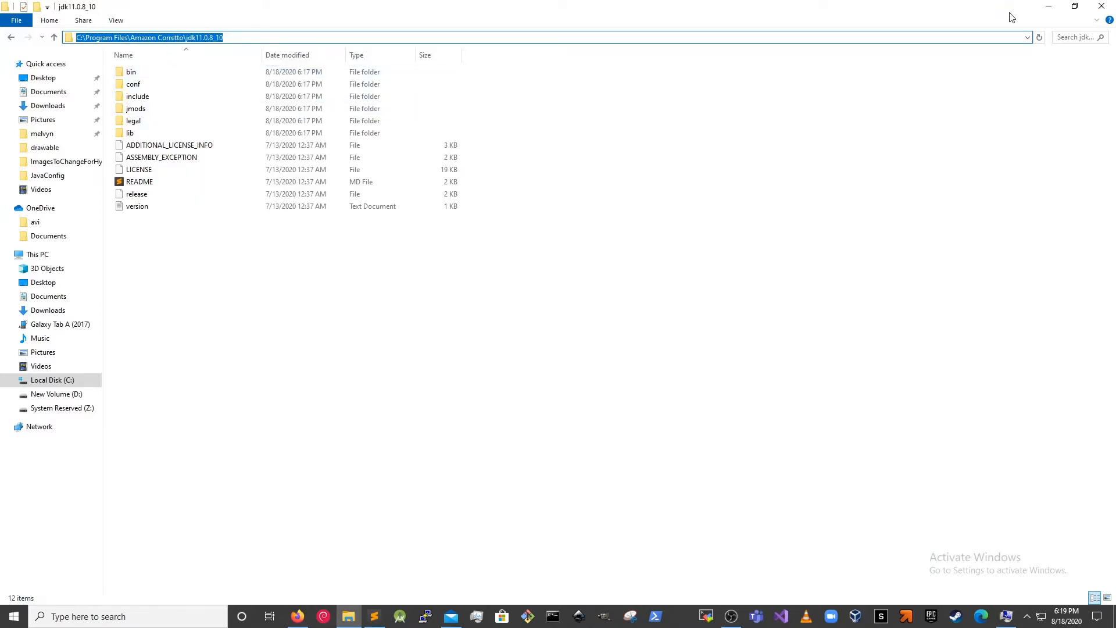
{"action": "left_click", "coordinate": [1049, 5]}
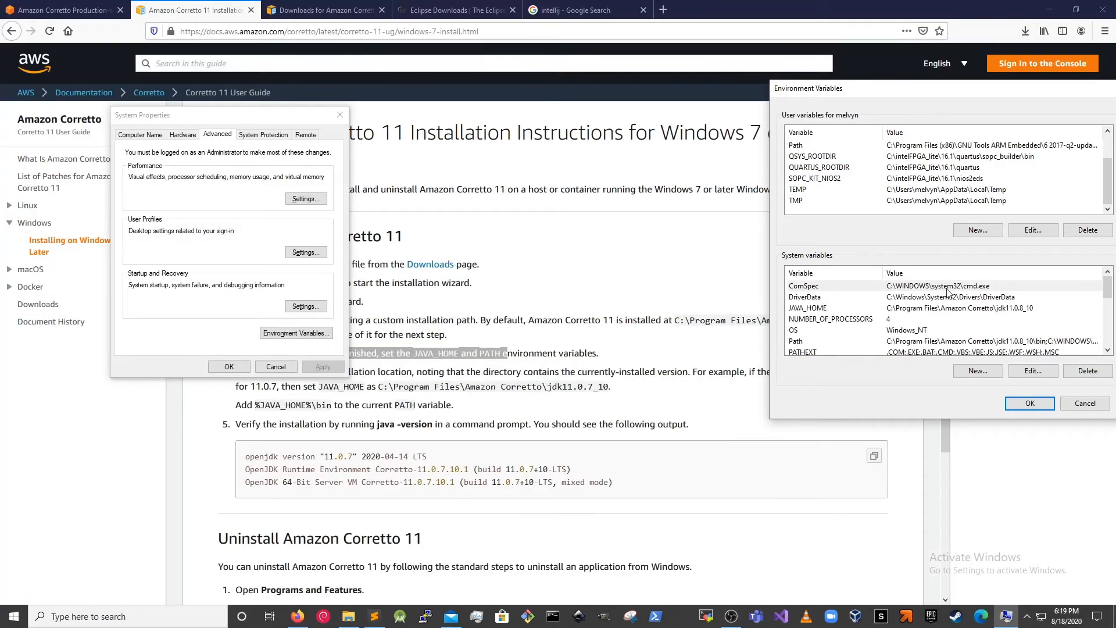
- Create a user variable named JAVA_HOME with the copied path C:\Program Files\Amazon Corretto\jdk11.0.8_10 as its value
{"action": "left_click", "coordinate": [980, 230]}
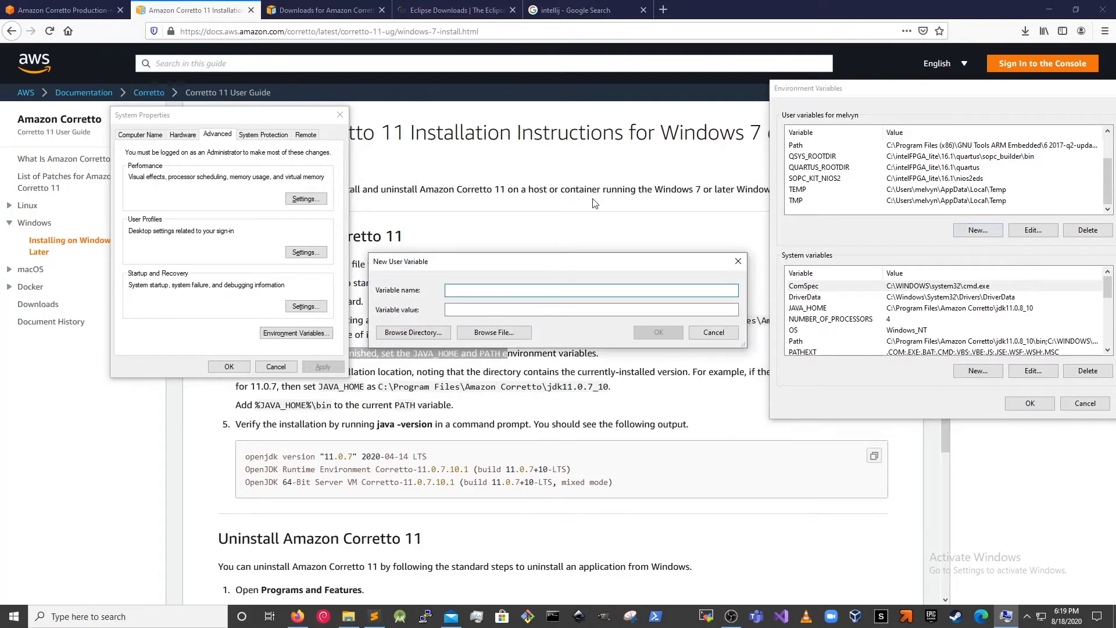
{"action": "type", "text": "JAVA_HOME"}
{"action": "key", "text": "Tab"}
{"action": "key", "text": "ctrl+v"}
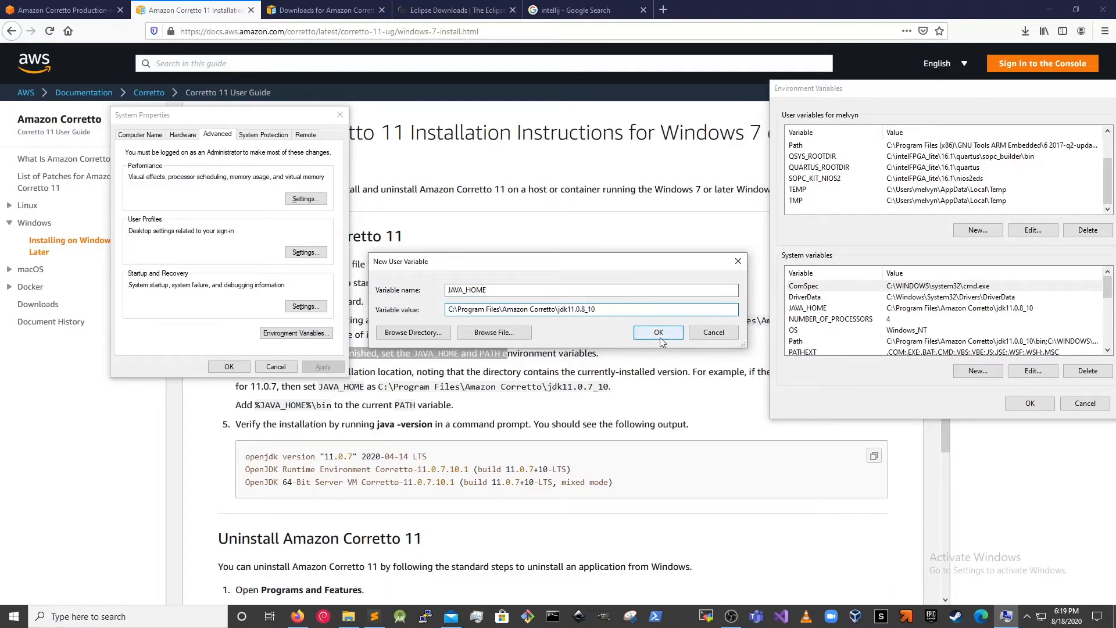
{"action": "left_click", "coordinate": [661, 337]}
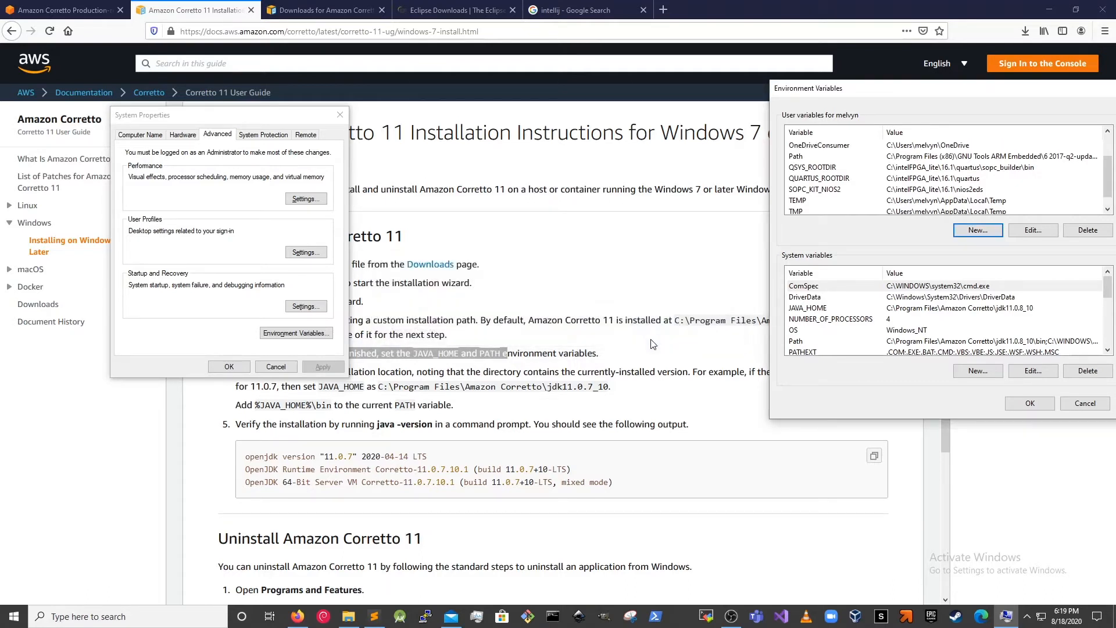
- Add the entry %JAVA_HOME%\bin to the user Path variable and confirm all the environment variable and system property dialogs
{"action": "left_click", "coordinate": [838, 157]}
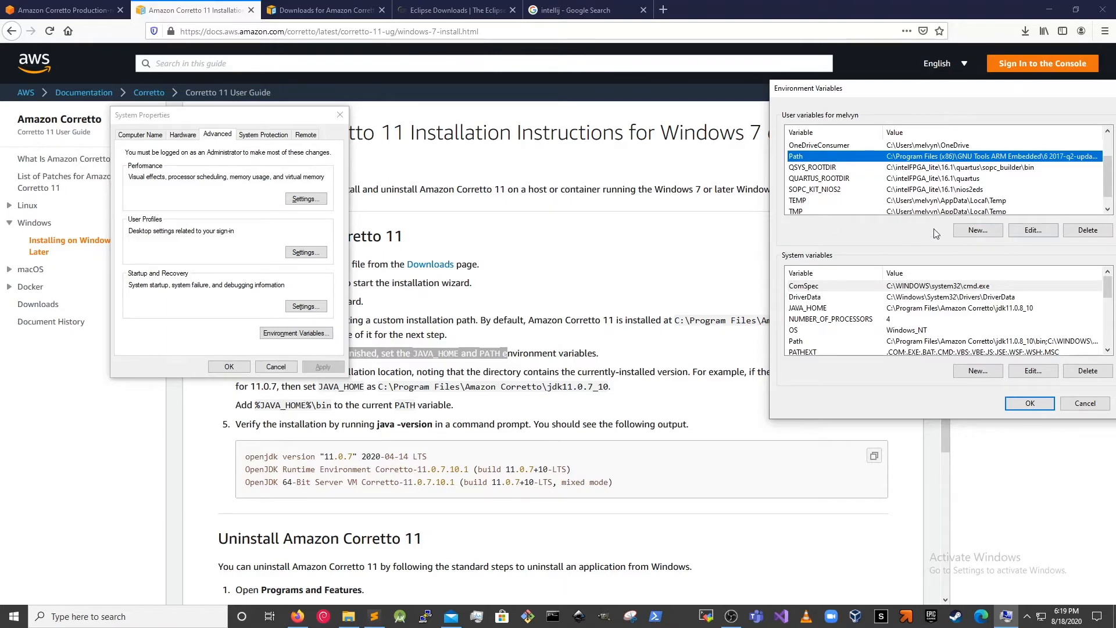
{"action": "left_click", "coordinate": [1033, 229]}
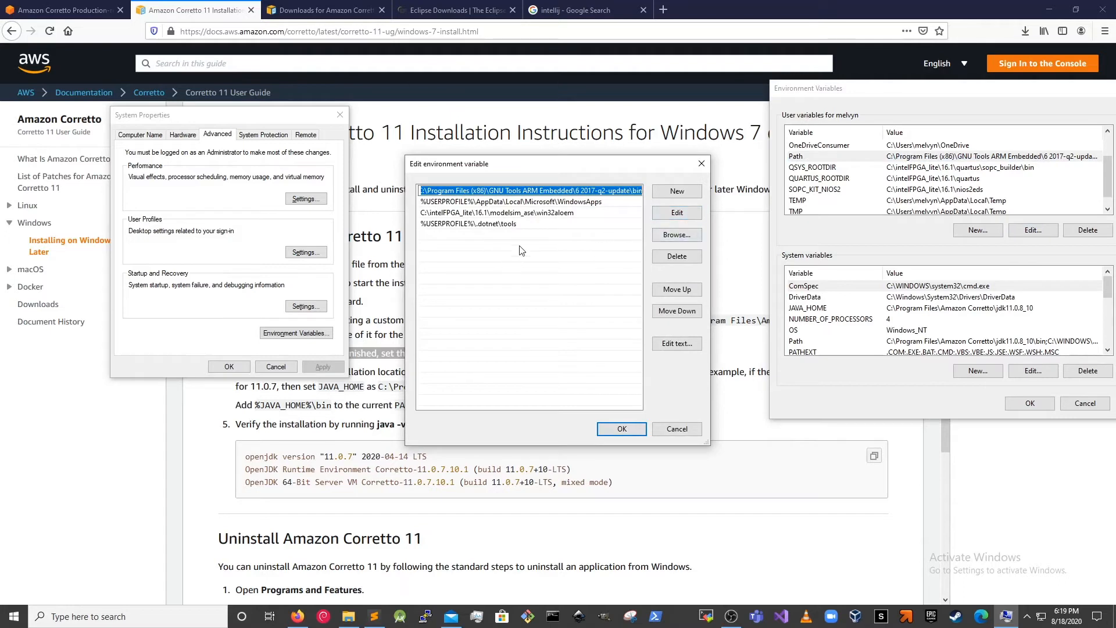
{"action": "left_click", "coordinate": [669, 192]}
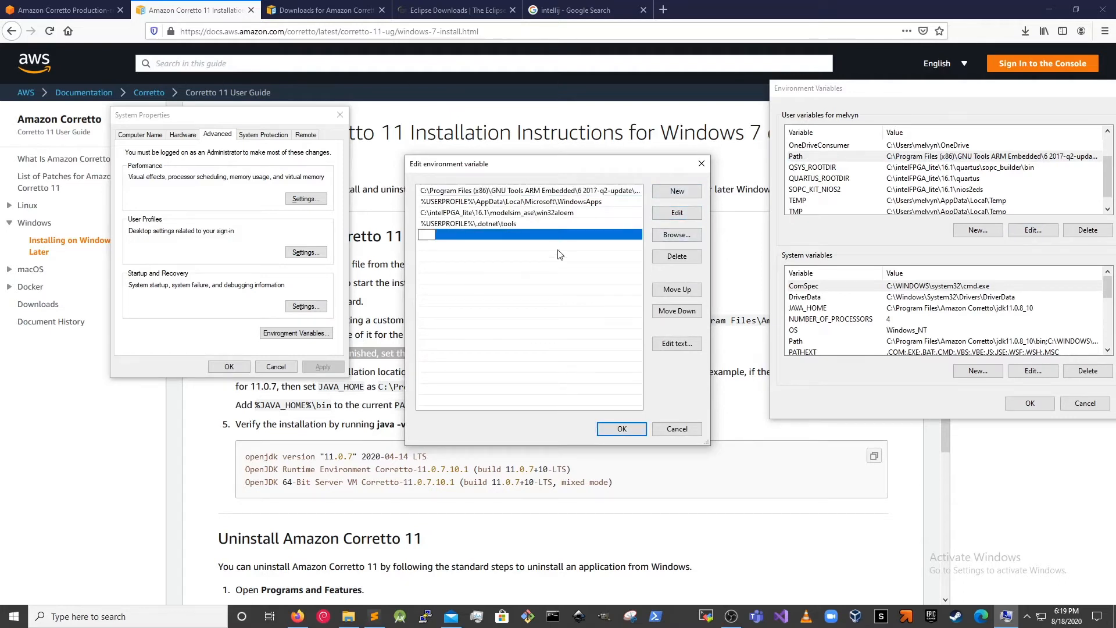
{"action": "type", "text": "%JA"}
{"action": "type", "text": "VA_HOM"}
{"action": "type", "text": "E%"}
{"action": "type", "text": "\bin"}
{"action": "left_click", "coordinate": [610, 432]}
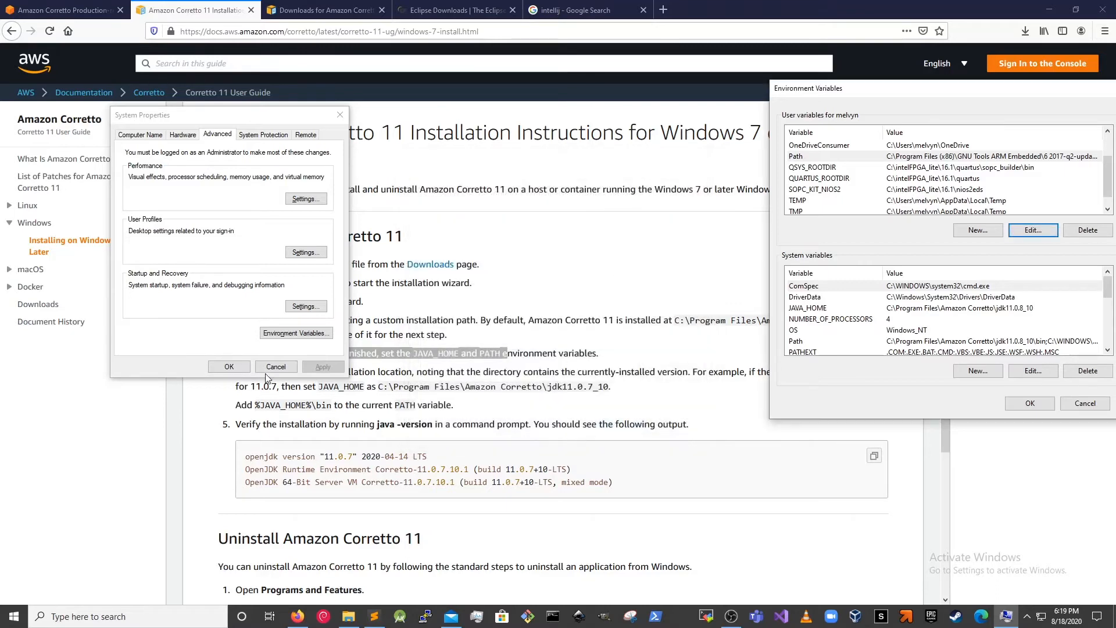
{"action": "left_click", "coordinate": [227, 368]}
{"action": "left_click", "coordinate": [1016, 402]}
{"action": "left_click", "coordinate": [235, 370]}
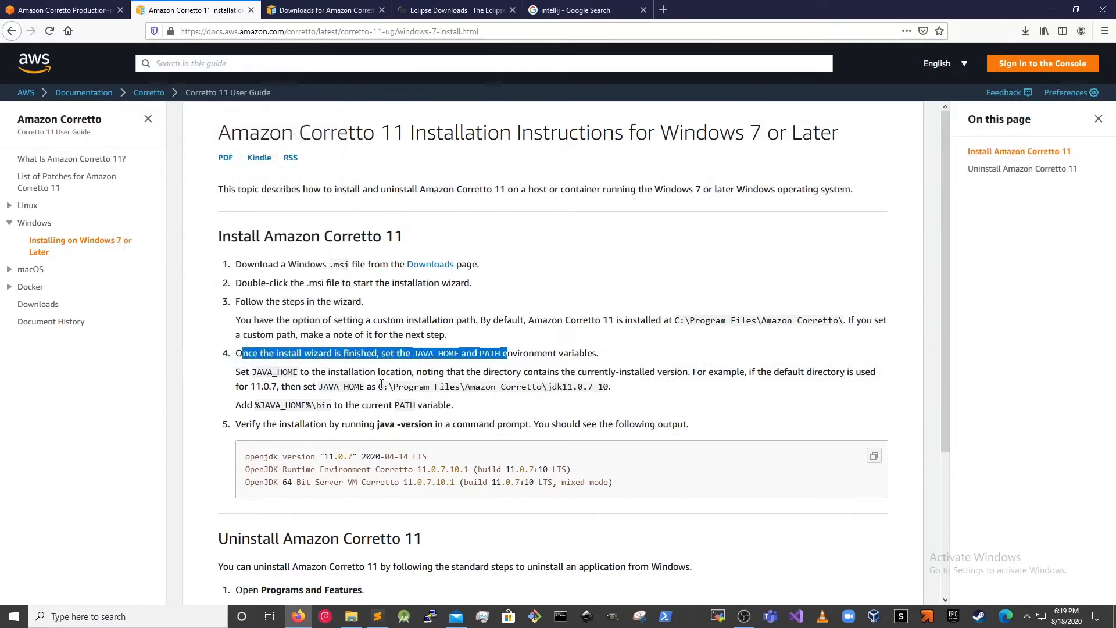
- Check the example JAVA_HOME path in the instructions, then open Command Prompt and run java -version to verify the installation
{"action": "left_click_drag", "start_coordinate": [383, 387], "coordinate": [593, 390]}
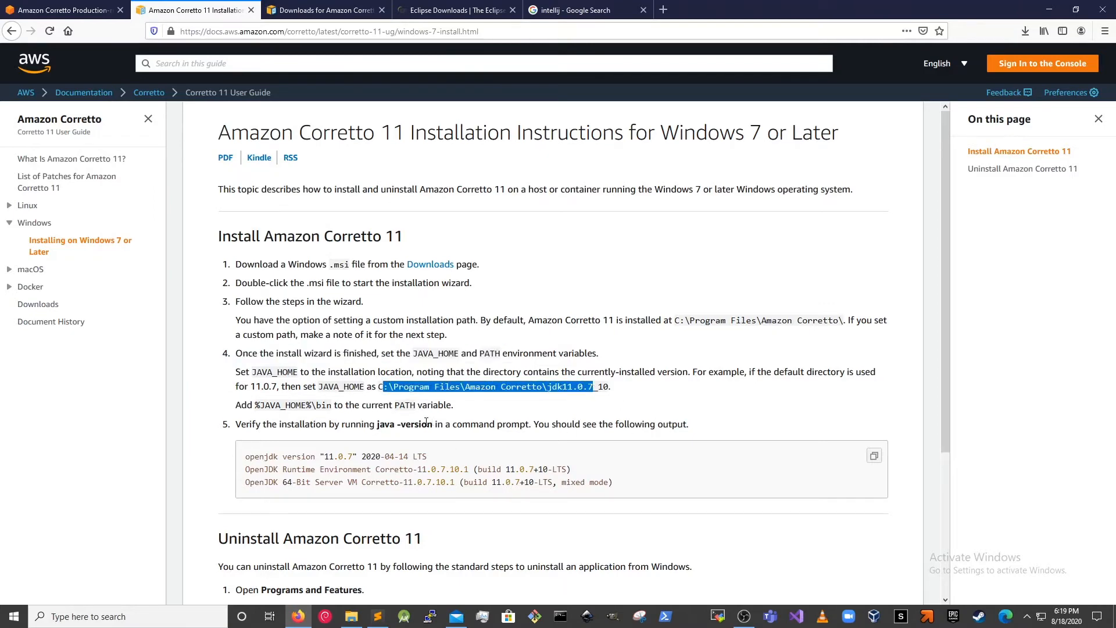
{"action": "left_click", "coordinate": [561, 616]}
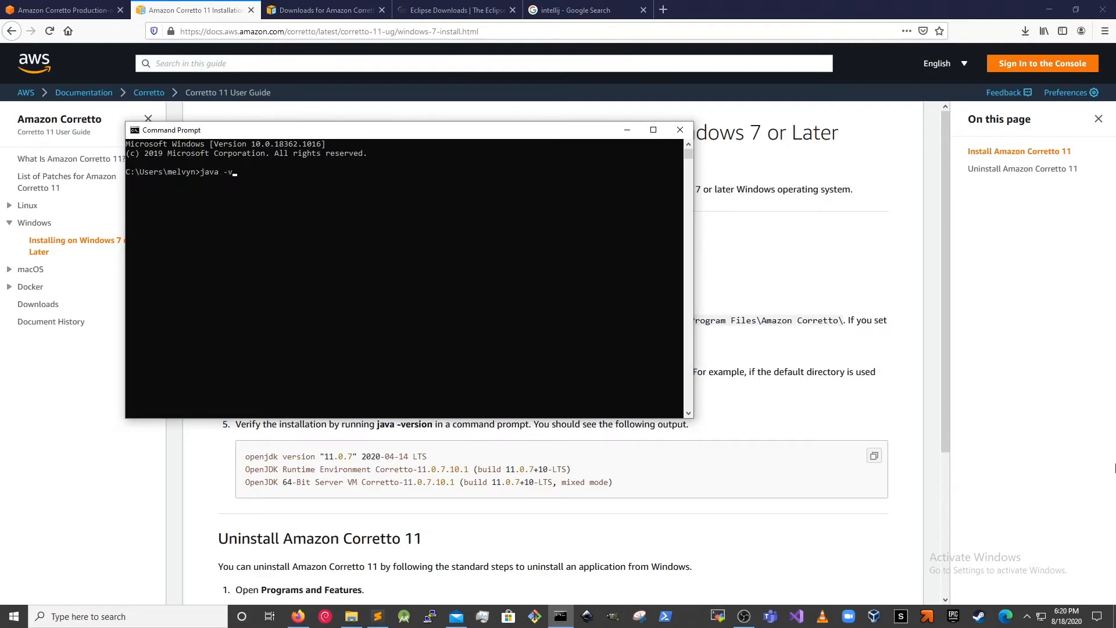
{"action": "type", "text": "java -version"}
{"action": "key", "text": "Return"}
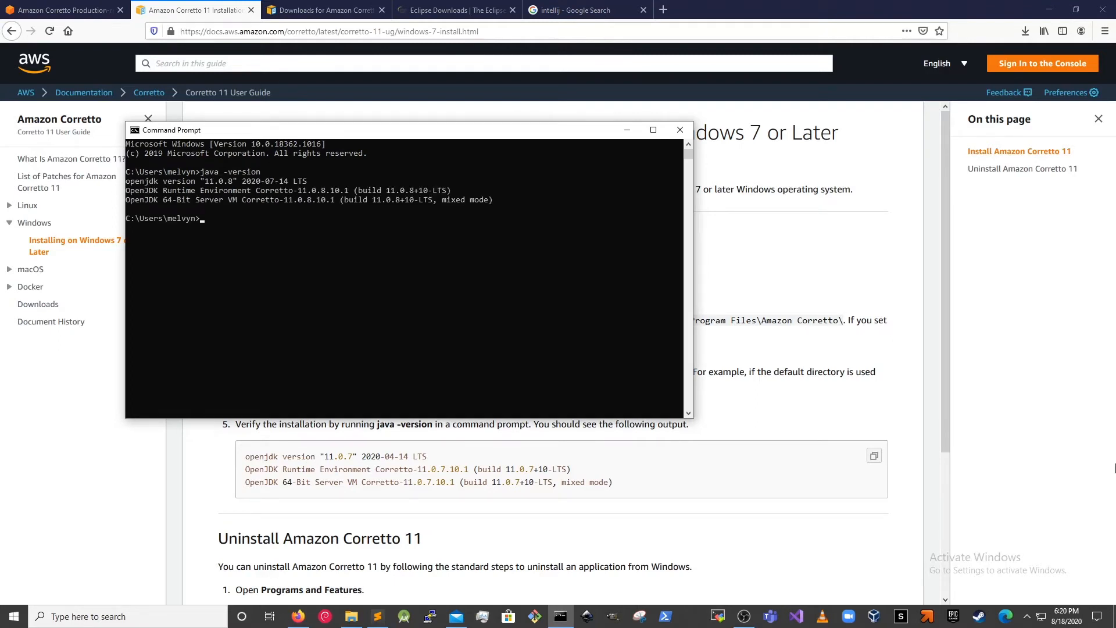
- Open a new Command Prompt window and run java -version to check the installed Java version
{"action": "left_click", "coordinate": [73, 621]}
{"action": "type", "text": "c"}
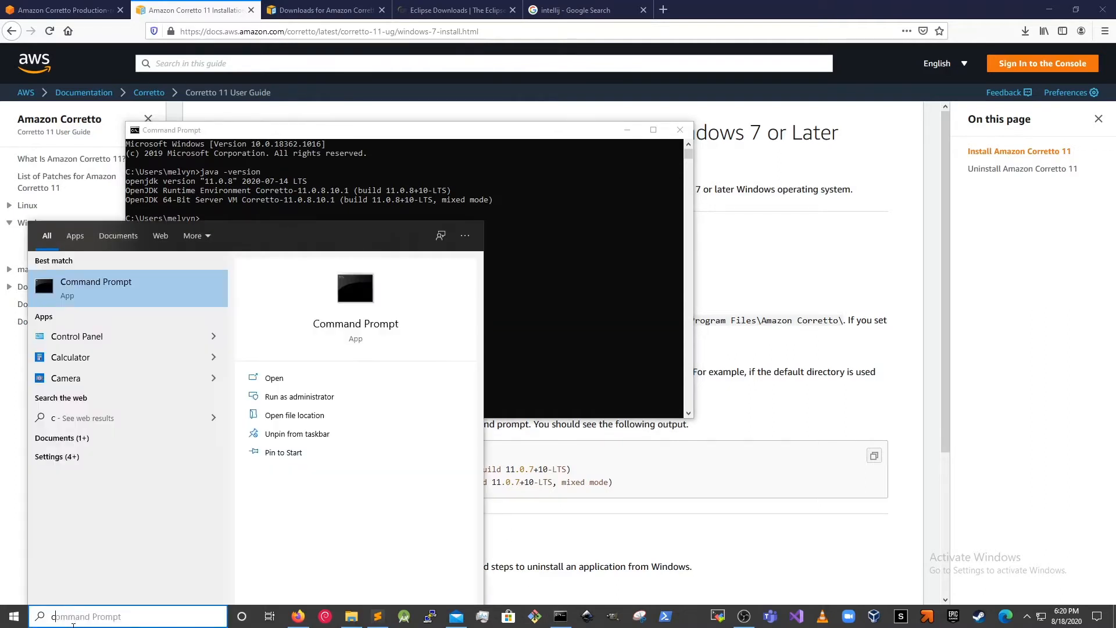
{"action": "type", "text": "md"}
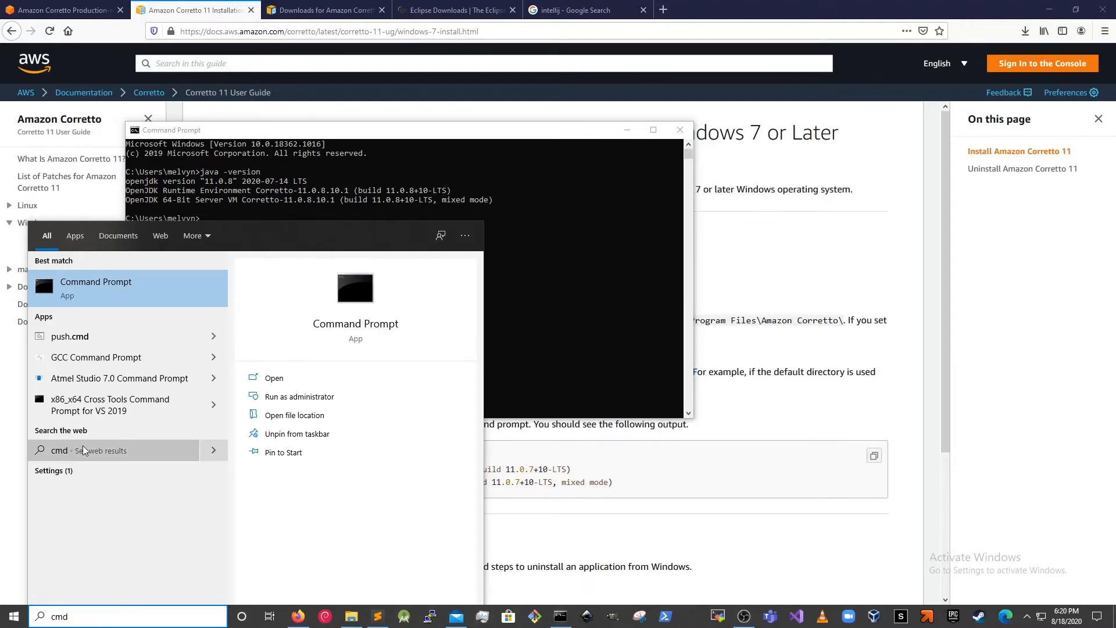
{"action": "key", "text": "BackSpace"}
{"action": "key", "text": "BackSpace"}
{"action": "key", "text": "BackSpace"}
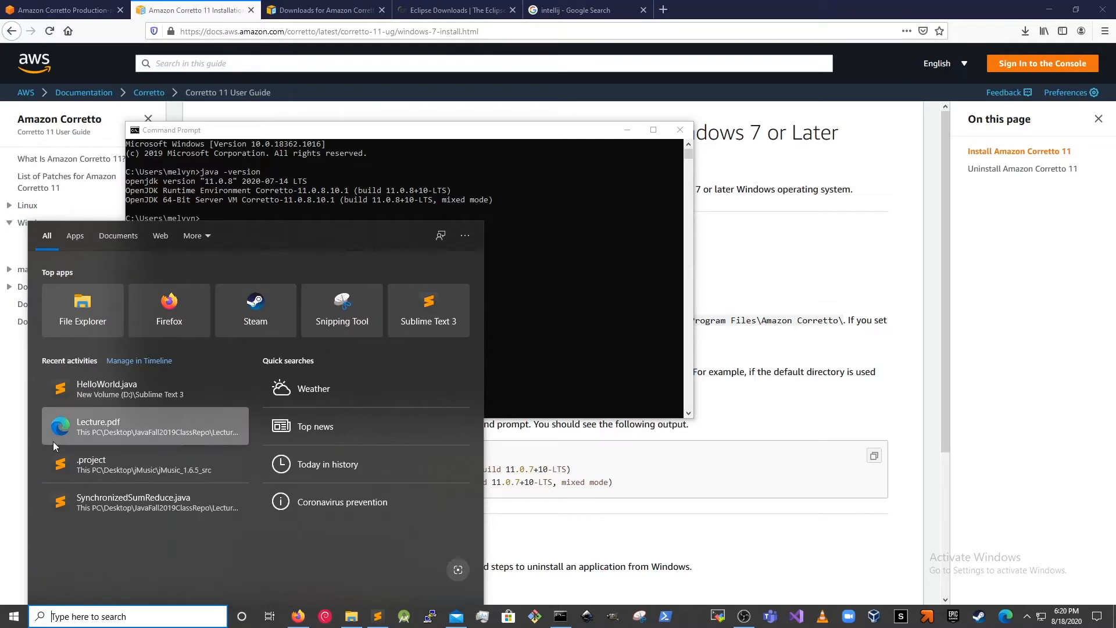
{"action": "type", "text": "c"}
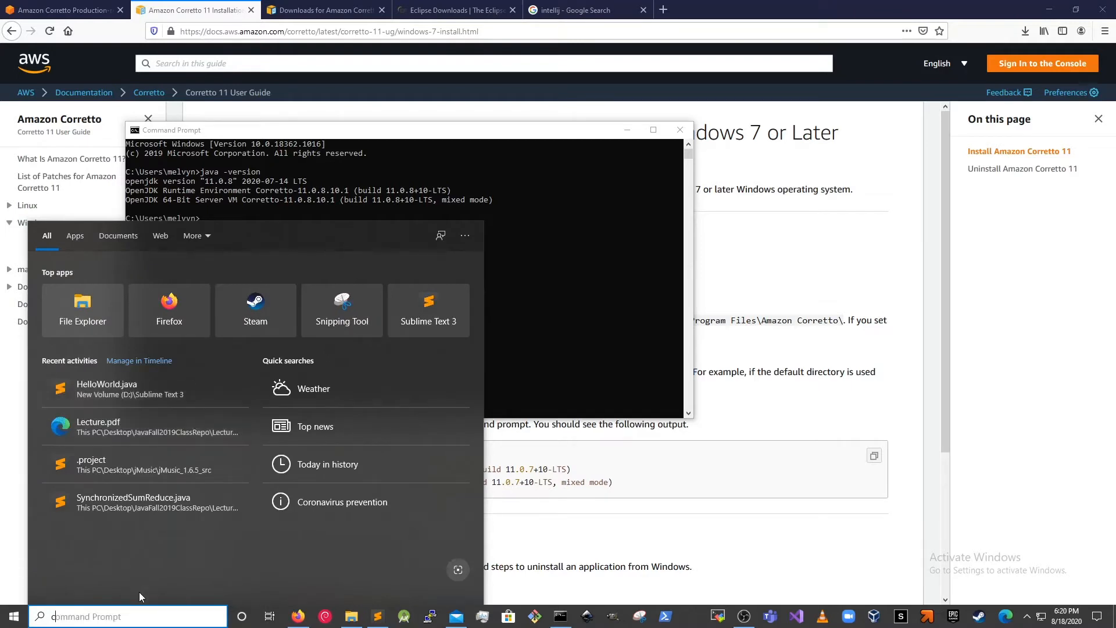
{"action": "type", "text": "mde"}
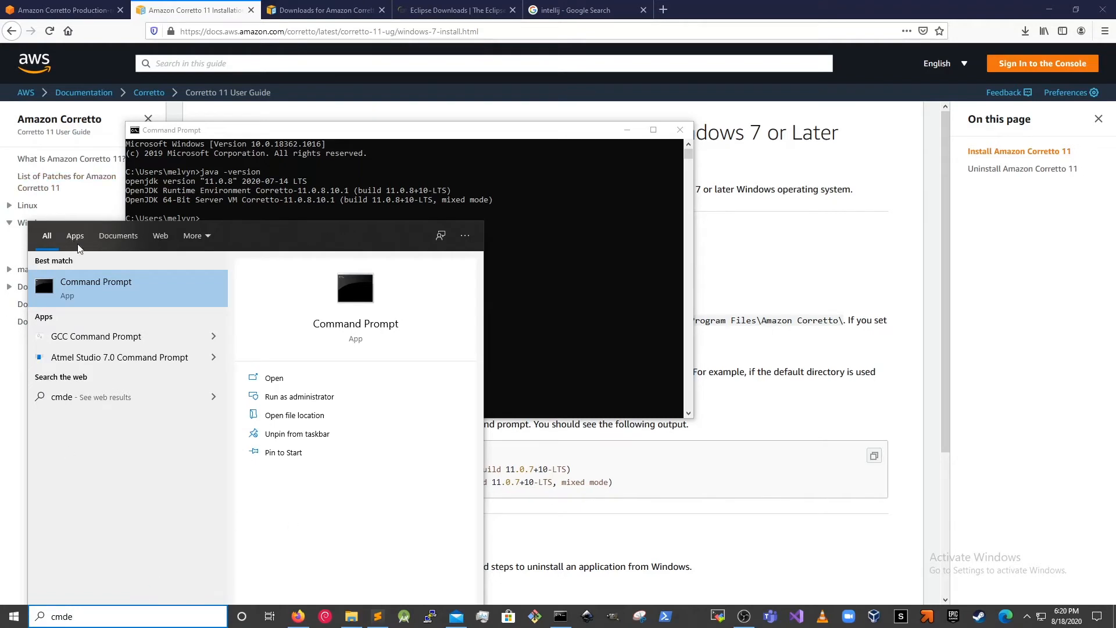
{"action": "left_click", "coordinate": [113, 287]}
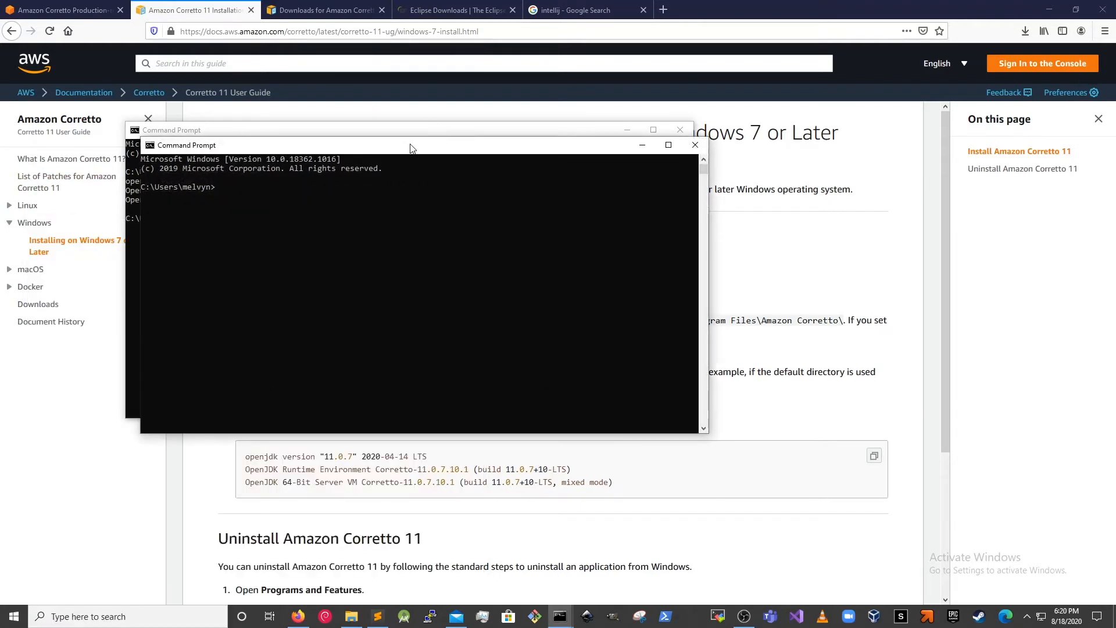
{"action": "left_click", "coordinate": [604, 286]}
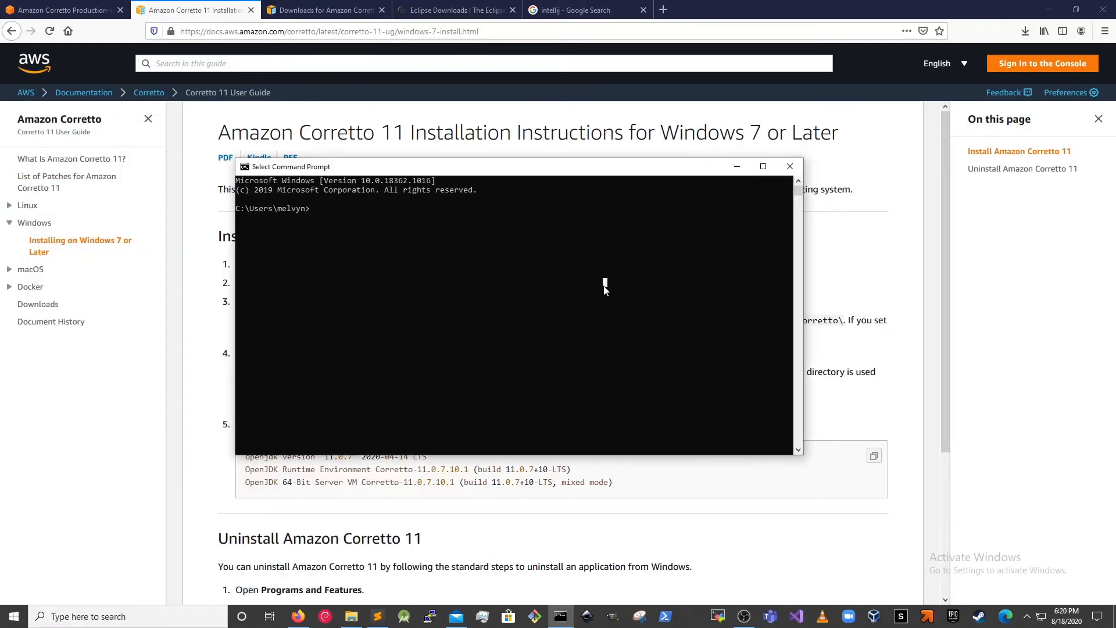
{"action": "type", "text": "java -version"}
{"action": "key", "text": "Return"}
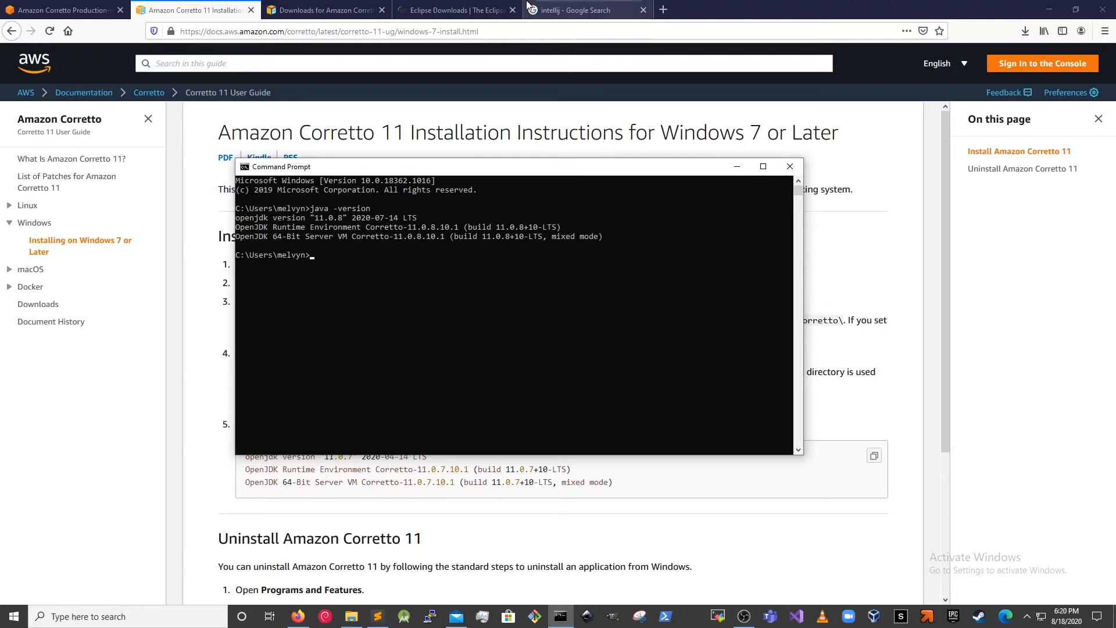
- Examine the OpenJDK and Corretto version lines in the java -version output, then close that Command Prompt window
{"action": "left_click_drag", "start_coordinate": [246, 228], "coordinate": [420, 228]}
{"action": "left_click", "coordinate": [323, 218]}
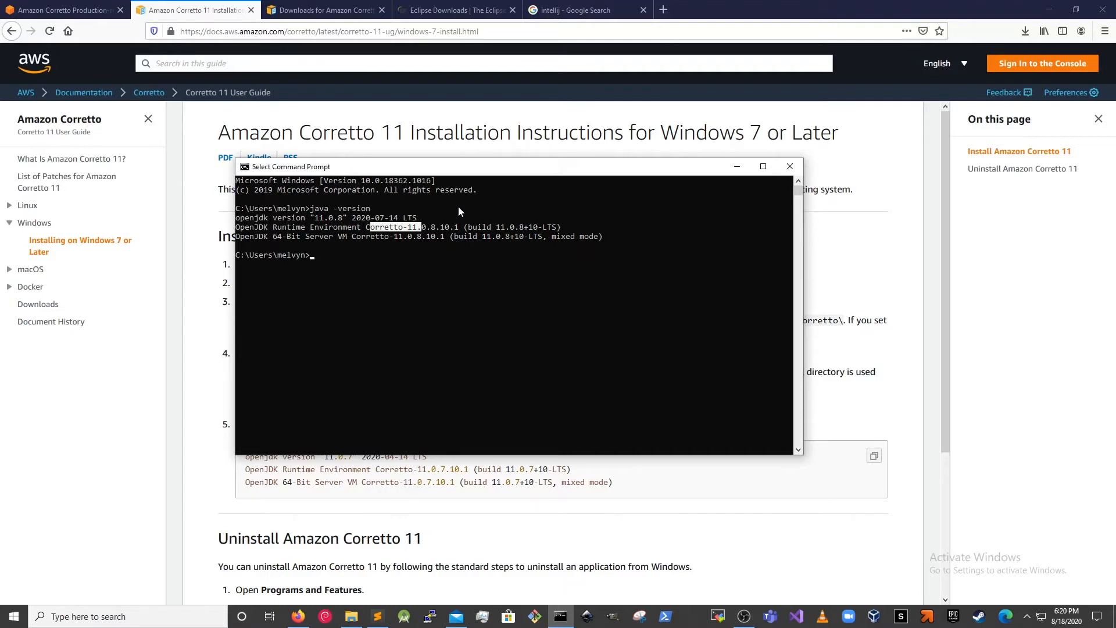
{"action": "left_click_drag", "start_coordinate": [642, 231], "coordinate": [703, 236]}
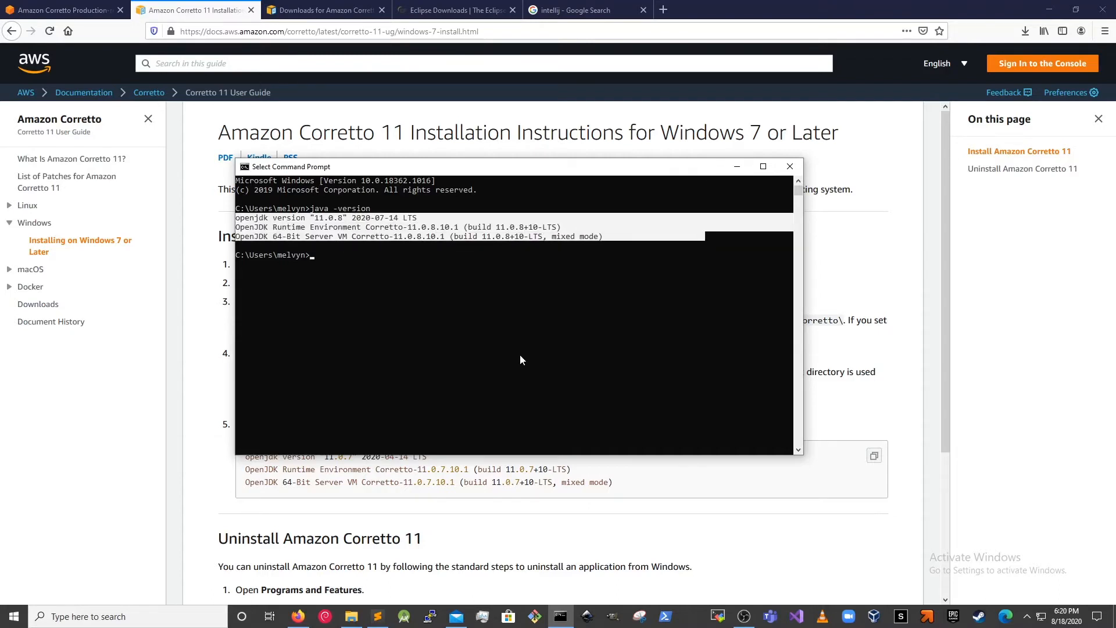
{"action": "left_click", "coordinate": [400, 369]}
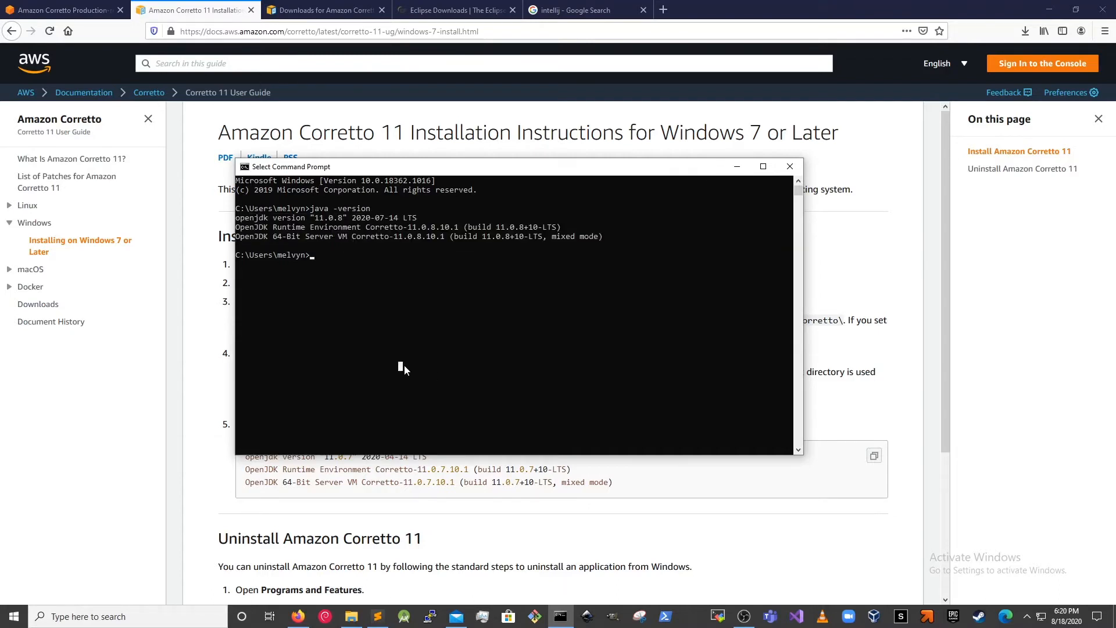
{"action": "left_click_drag", "start_coordinate": [623, 248], "coordinate": [223, 221]}
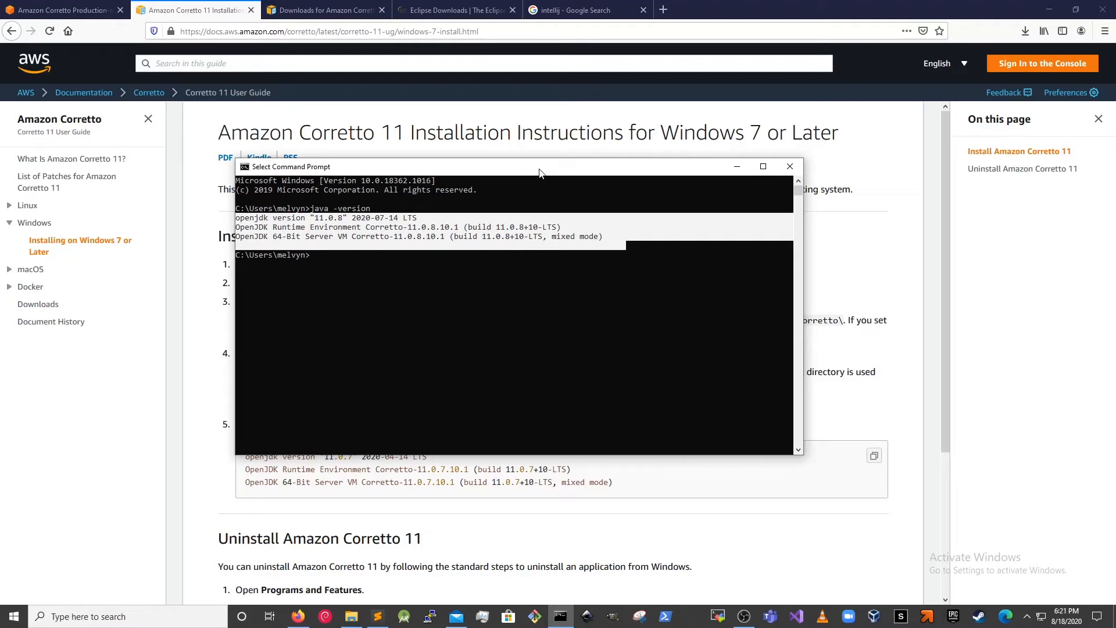
{"action": "left_click_drag", "start_coordinate": [803, 237], "coordinate": [761, 245]}
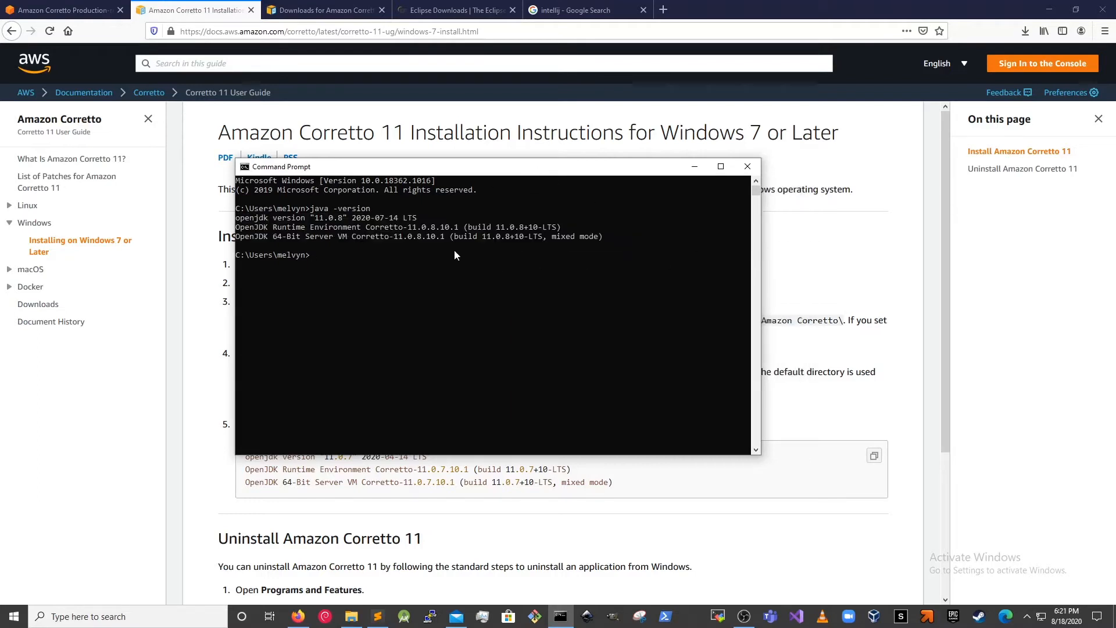
{"action": "left_click_drag", "start_coordinate": [474, 199], "coordinate": [589, 404]}
{"action": "left_click", "coordinate": [467, 346]}
{"action": "left_click_drag", "start_coordinate": [345, 219], "coordinate": [393, 220]}
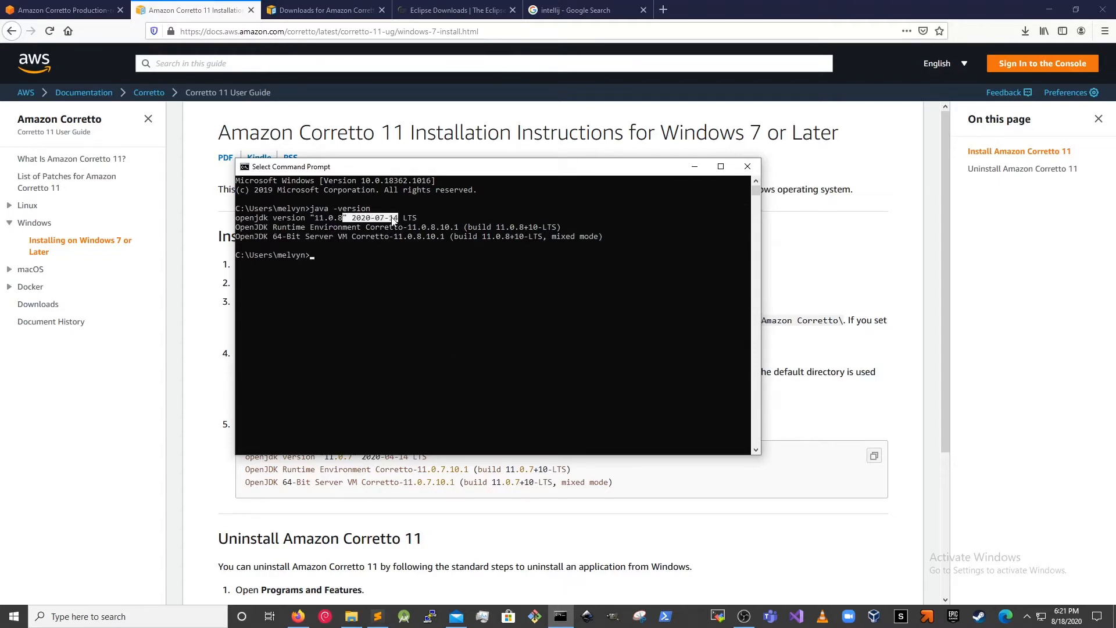
{"action": "left_click_drag", "start_coordinate": [607, 238], "coordinate": [215, 226]}
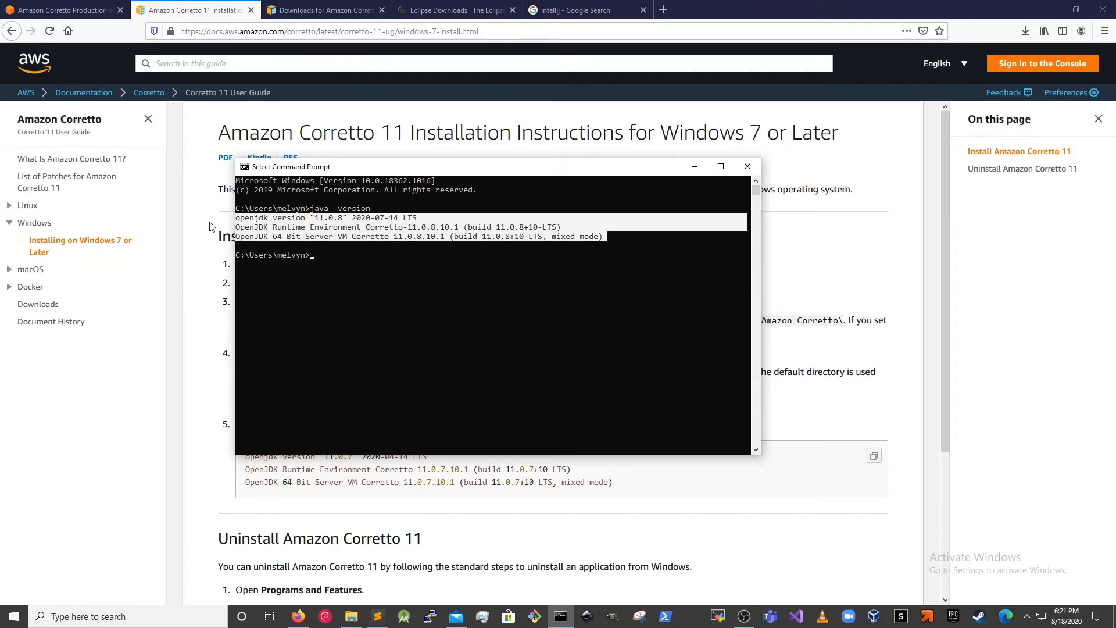
{"action": "left_click", "coordinate": [748, 167]}
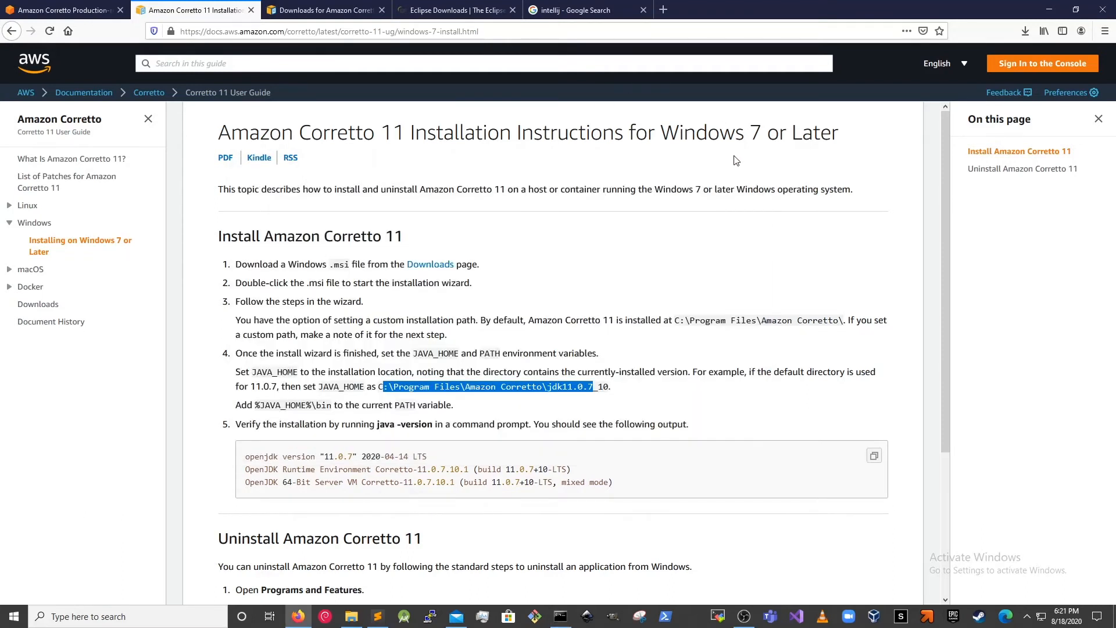
- Review the Corretto 11 installation steps and the IntelliJ IDEA description in the Google search results
{"action": "left_click_drag", "start_coordinate": [342, 264], "coordinate": [68, 256]}
{"action": "left_click", "coordinate": [887, 389]}
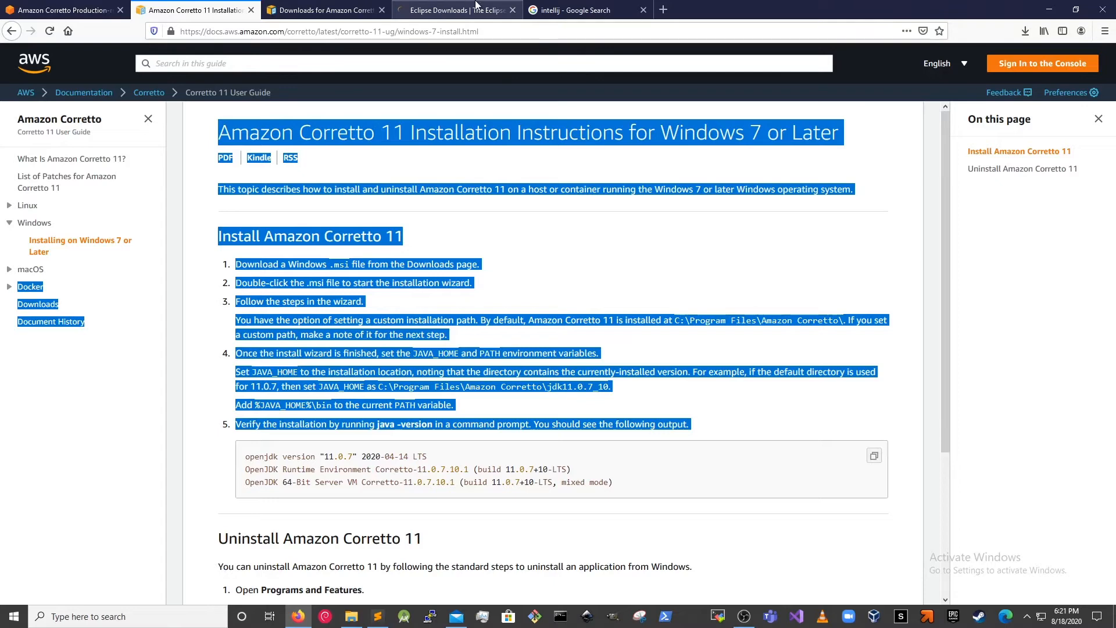
{"action": "left_click", "coordinate": [567, 13]}
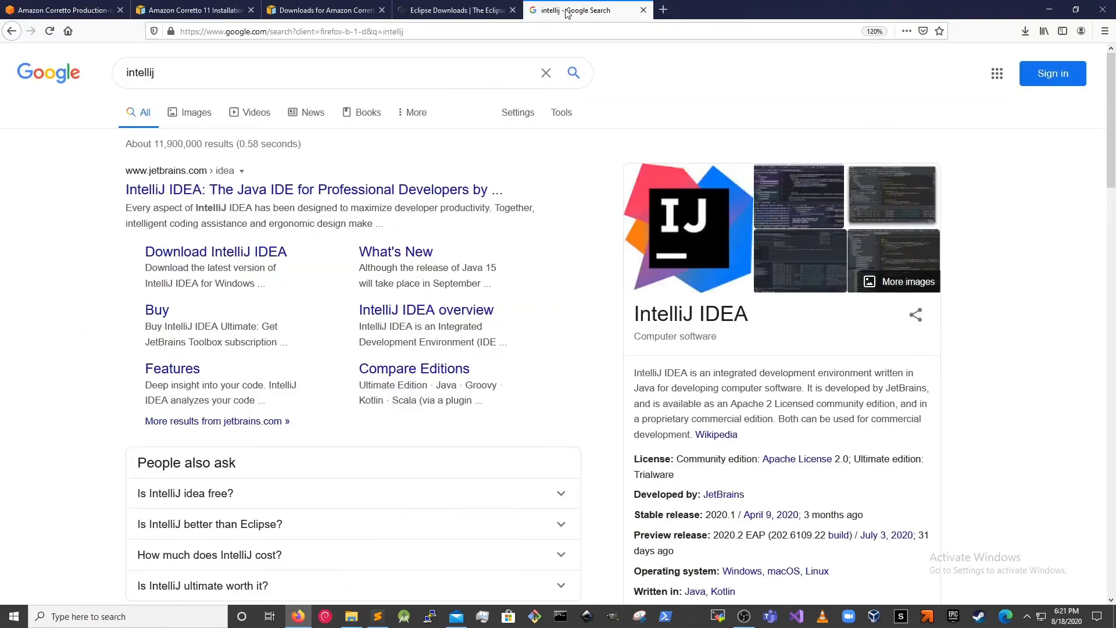
{"action": "left_click_drag", "start_coordinate": [766, 325], "coordinate": [643, 326]}
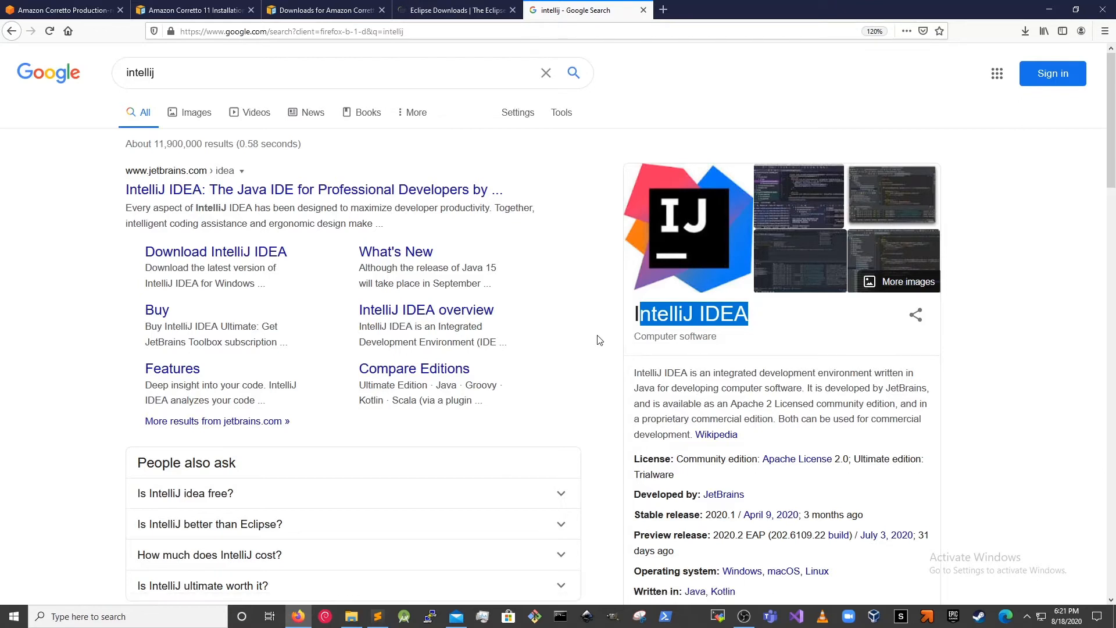
{"action": "left_click_drag", "start_coordinate": [634, 373], "coordinate": [694, 437]}
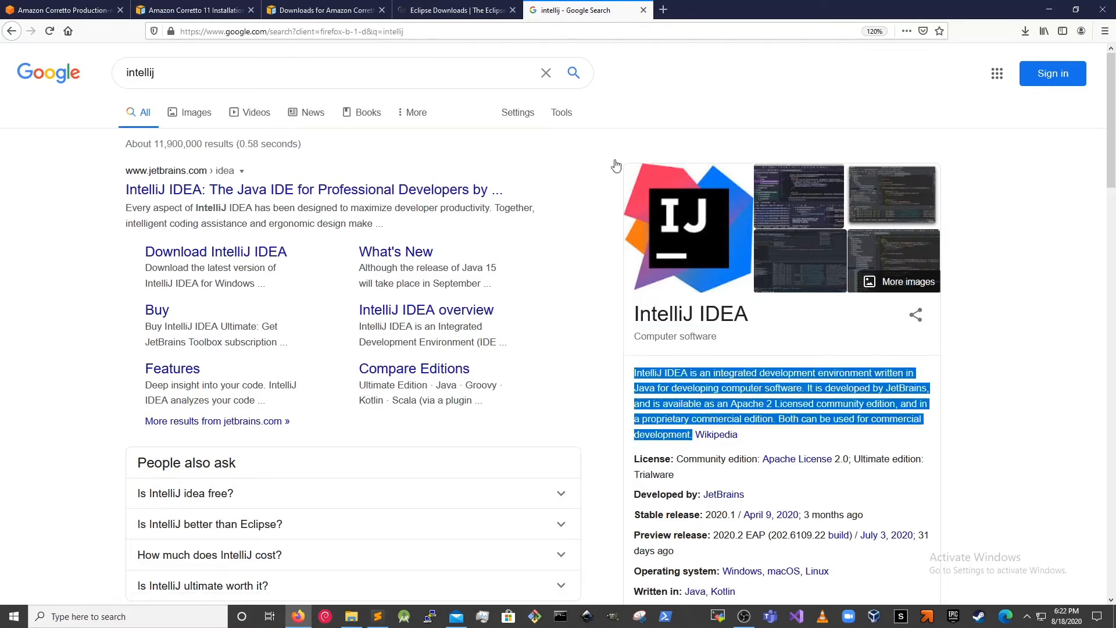
- Download the 64-bit Eclipse IDE 2020-06 installer, eclipse-inst-win64.exe, from the Eclipse downloads page and run it
{"action": "left_click", "coordinate": [472, 9]}
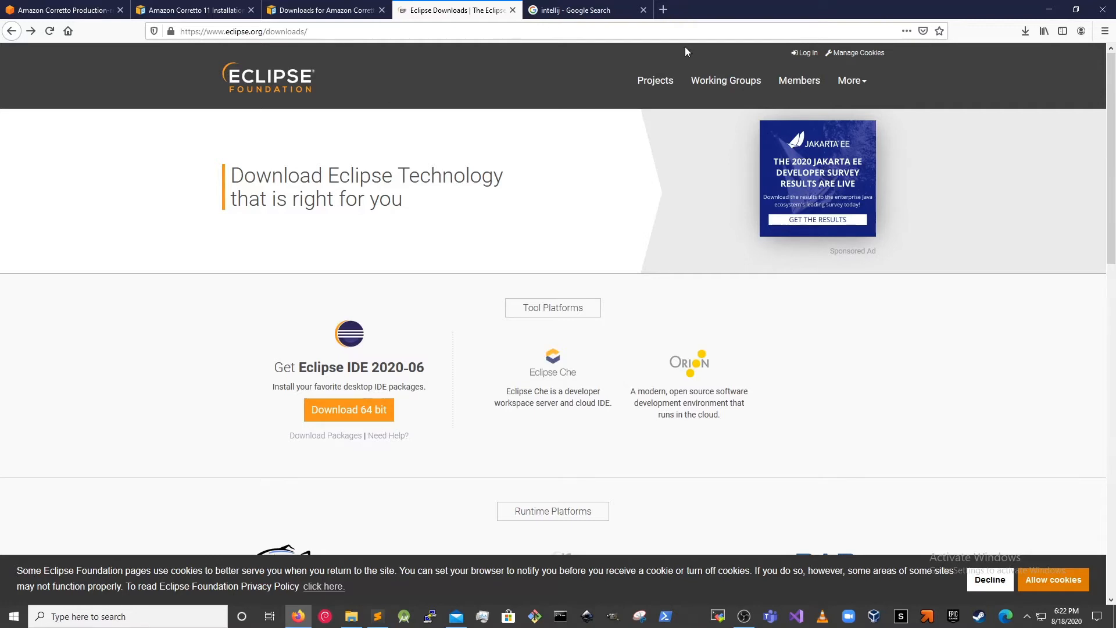
{"action": "left_click", "coordinate": [643, 10]}
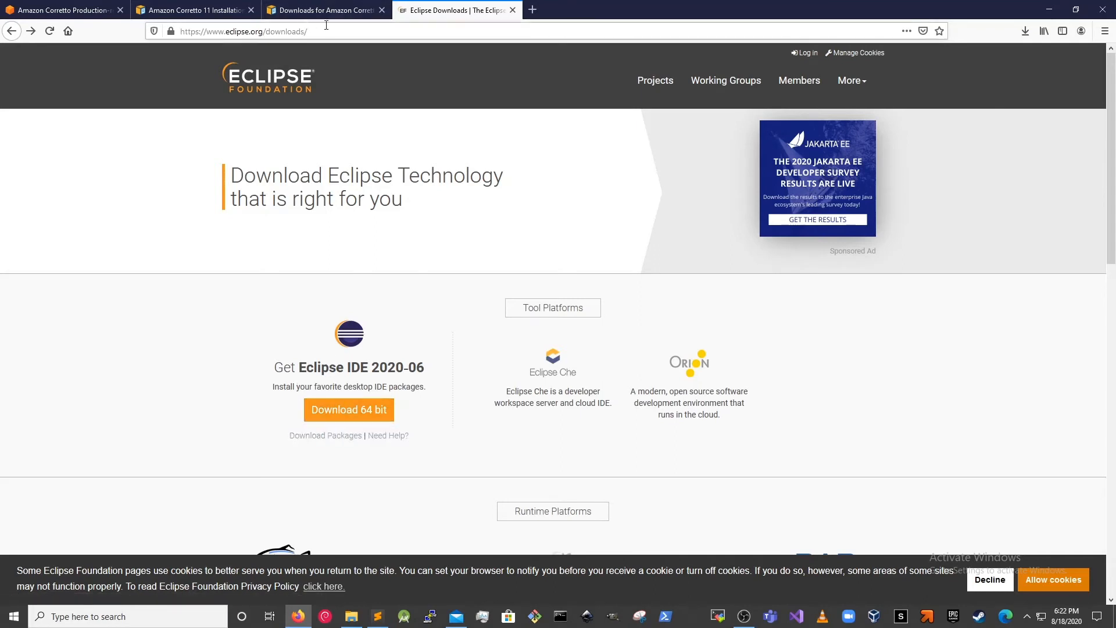
{"action": "left_click", "coordinate": [126, 31]}
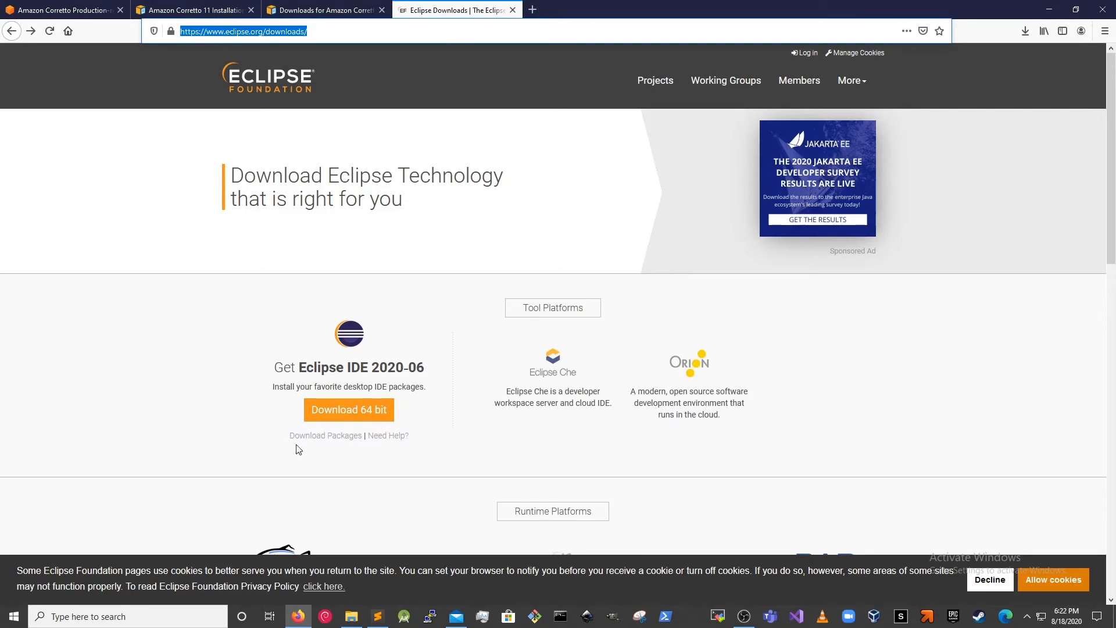
{"action": "left_click", "coordinate": [368, 411]}
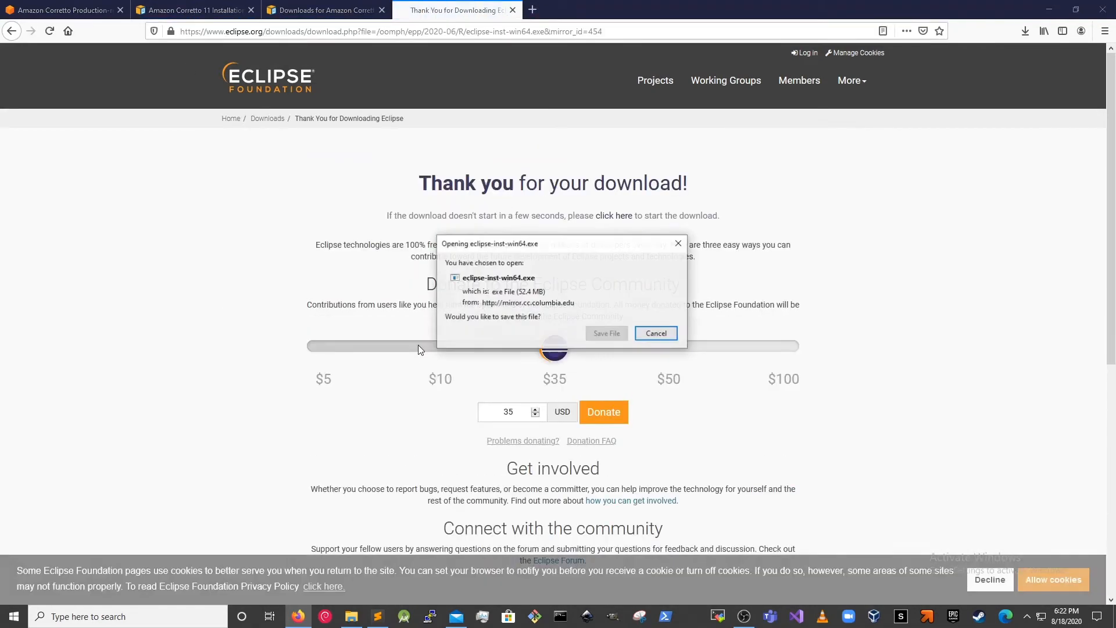
{"action": "left_click", "coordinate": [602, 336]}
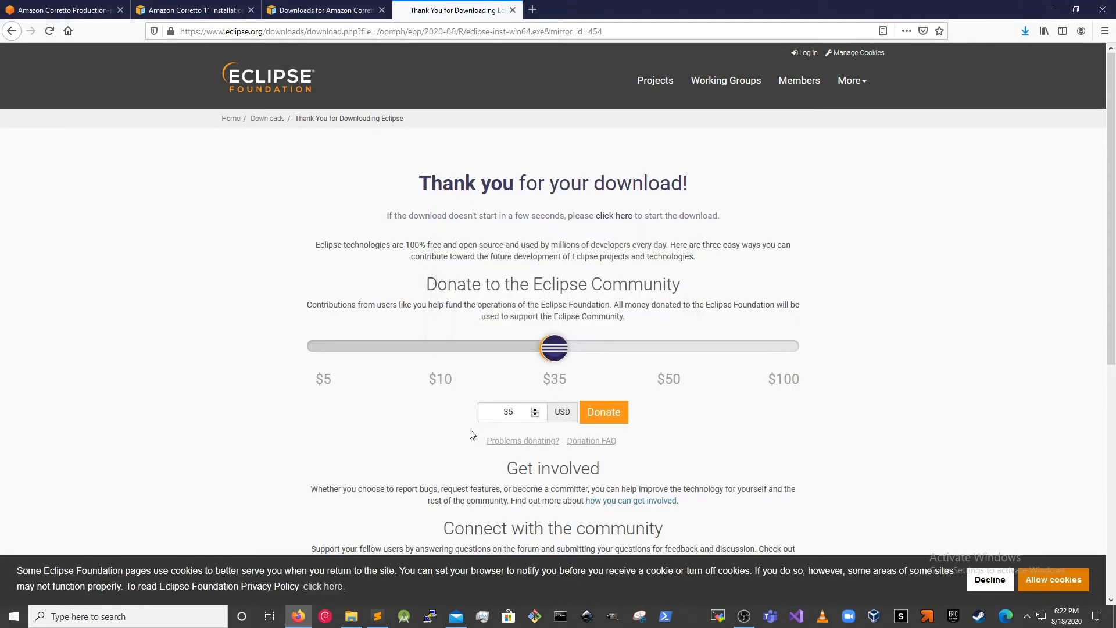
{"action": "left_click", "coordinate": [1026, 31]}
{"action": "left_click", "coordinate": [938, 69]}
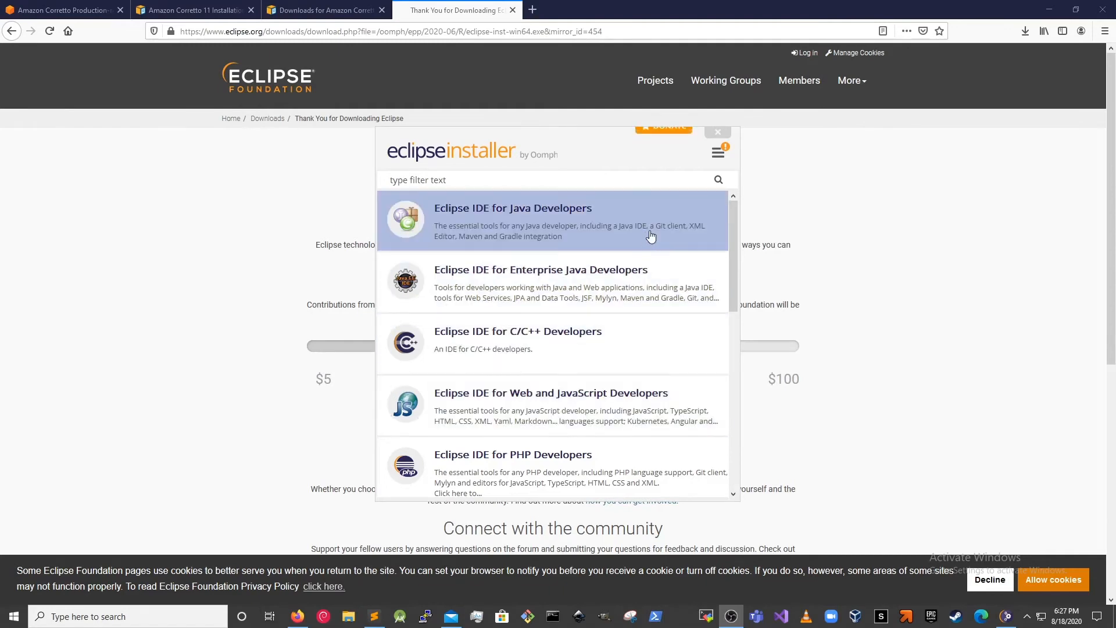
- Install Eclipse IDE for Java Developers with the default settings, accepting the software user agreement and the unsigned content
{"action": "scroll", "coordinate": [638, 326], "scroll_direction": "down", "scroll_amount": 4}
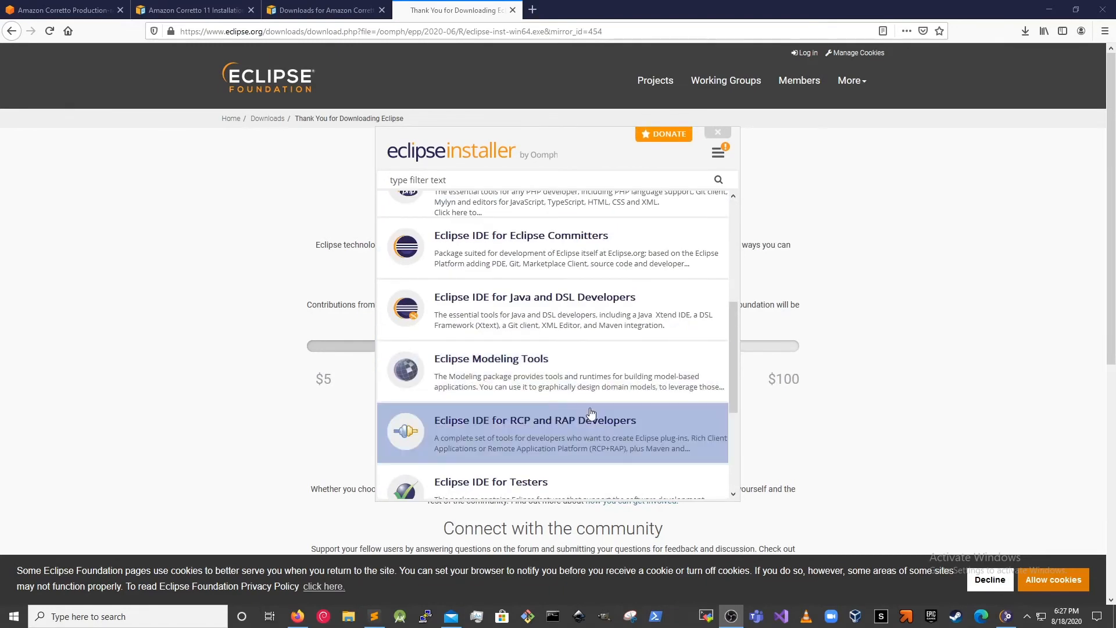
{"action": "scroll", "coordinate": [664, 382], "scroll_direction": "up", "scroll_amount": 4}
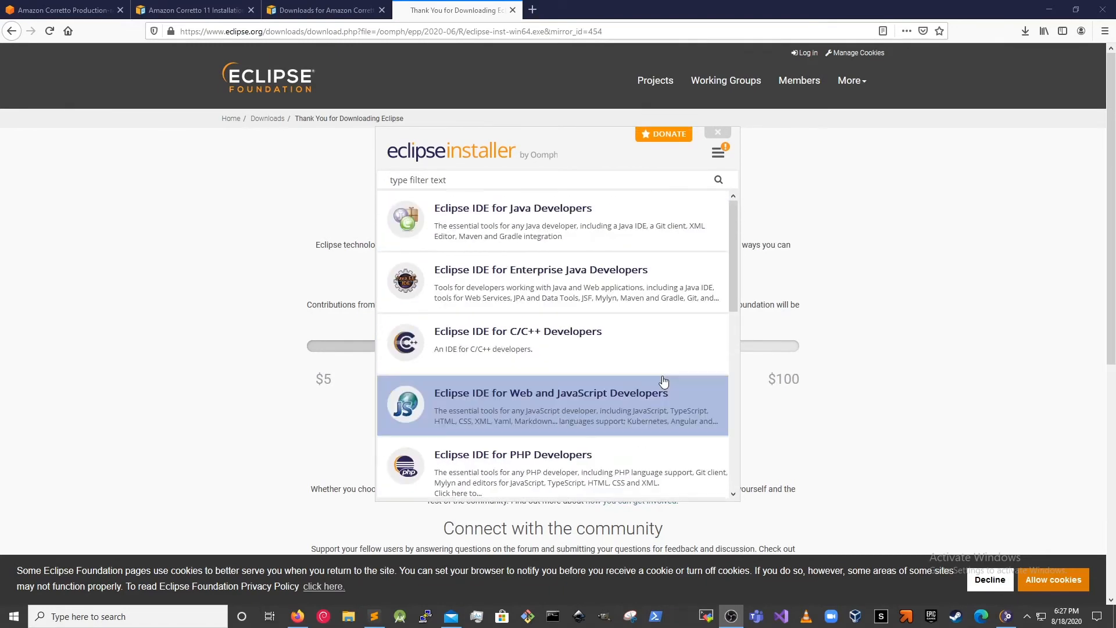
{"action": "left_click", "coordinate": [649, 245]}
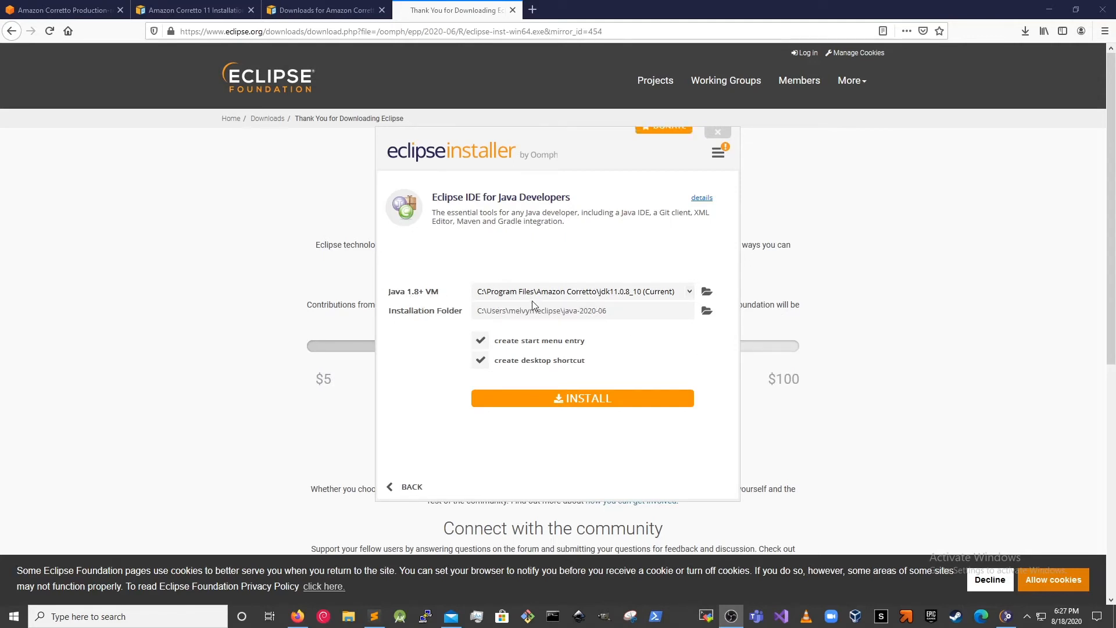
{"action": "left_click", "coordinate": [531, 401]}
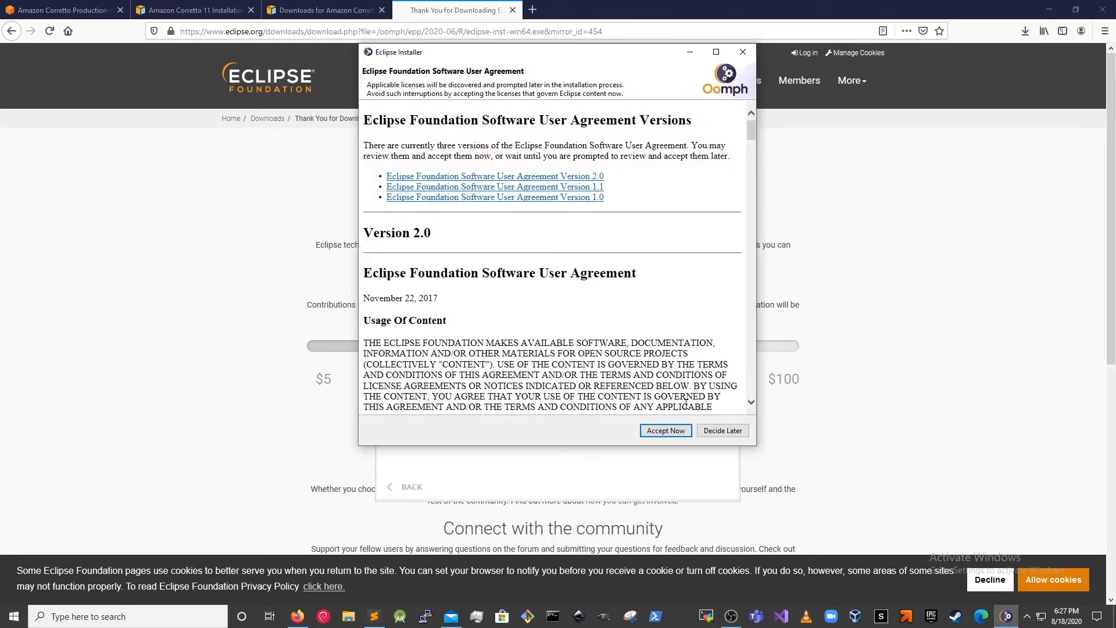
{"action": "left_click", "coordinate": [672, 433]}
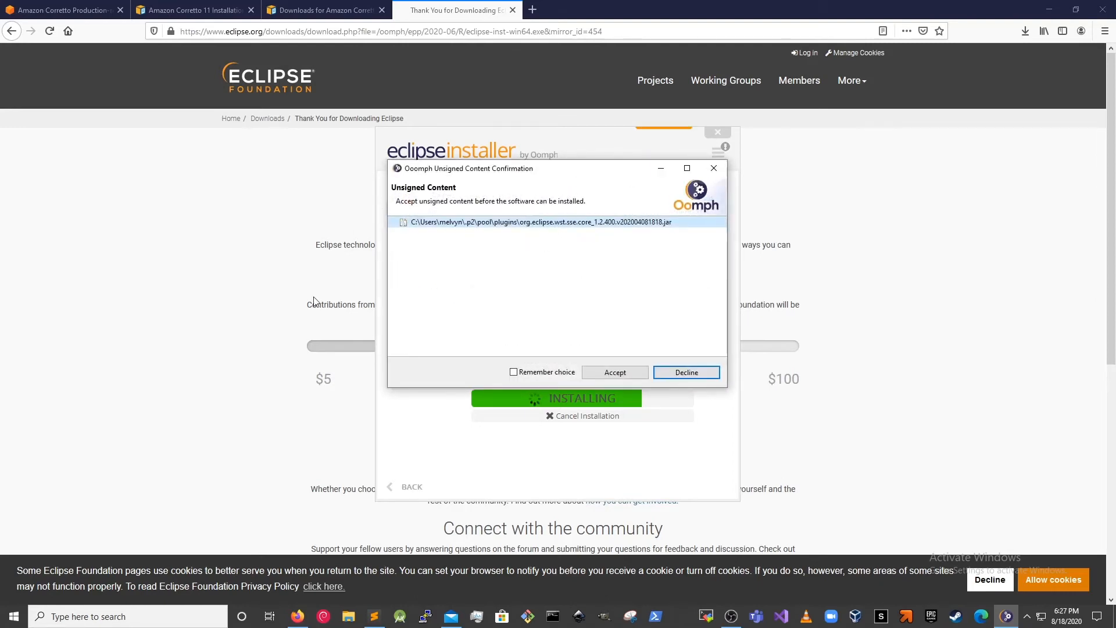
{"action": "left_click", "coordinate": [618, 371]}
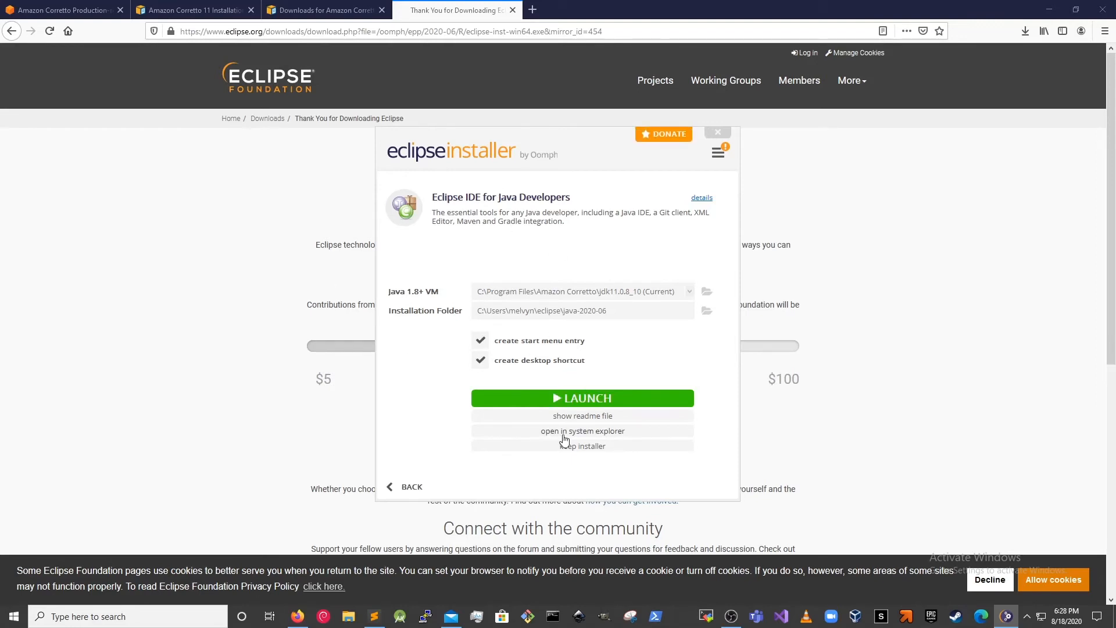
- Launch the installed Eclipse IDE with the default eclipse-workspace directory and close the Welcome page
{"action": "left_click", "coordinate": [599, 399]}
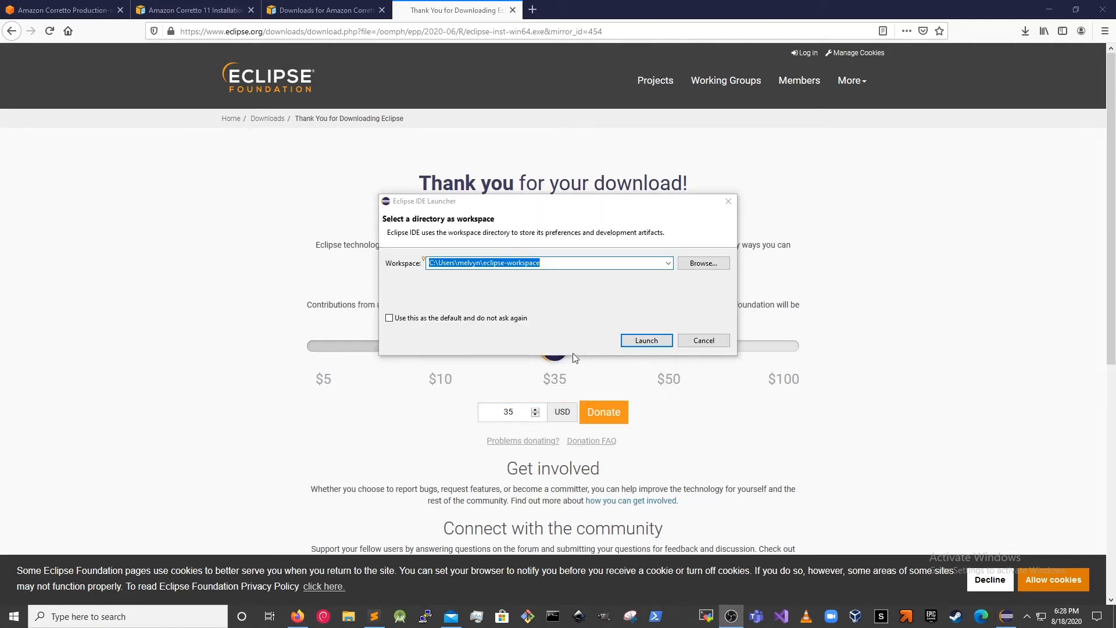
{"action": "left_click", "coordinate": [644, 343]}
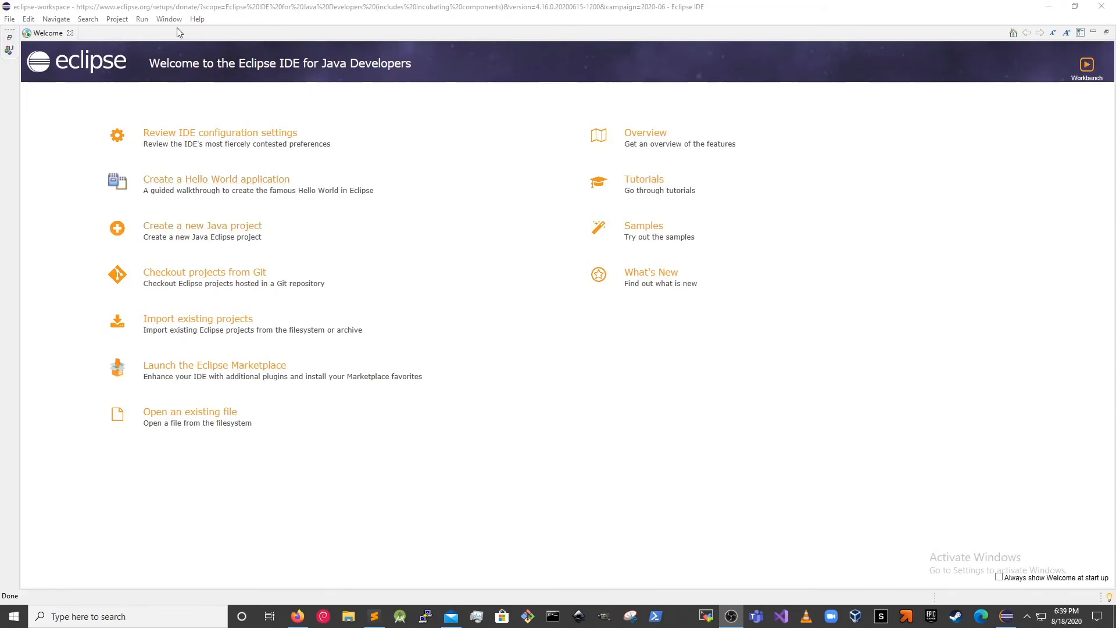
{"action": "left_click", "coordinate": [71, 34]}
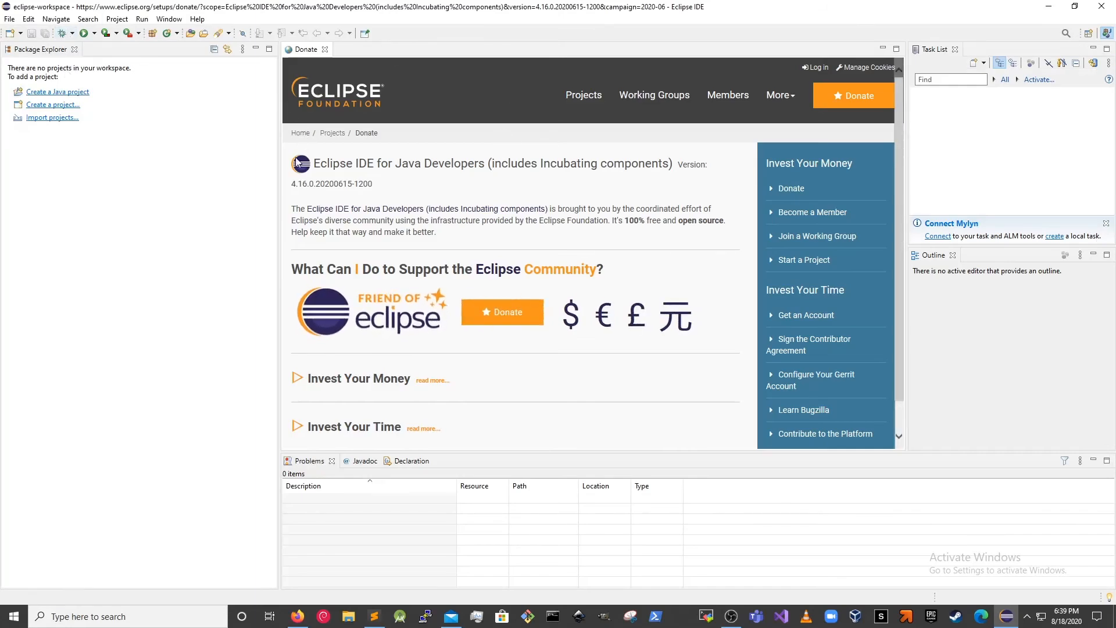
- Close the Donate page and dismiss the Connect Mylyn notice
{"action": "left_click", "coordinate": [325, 49]}
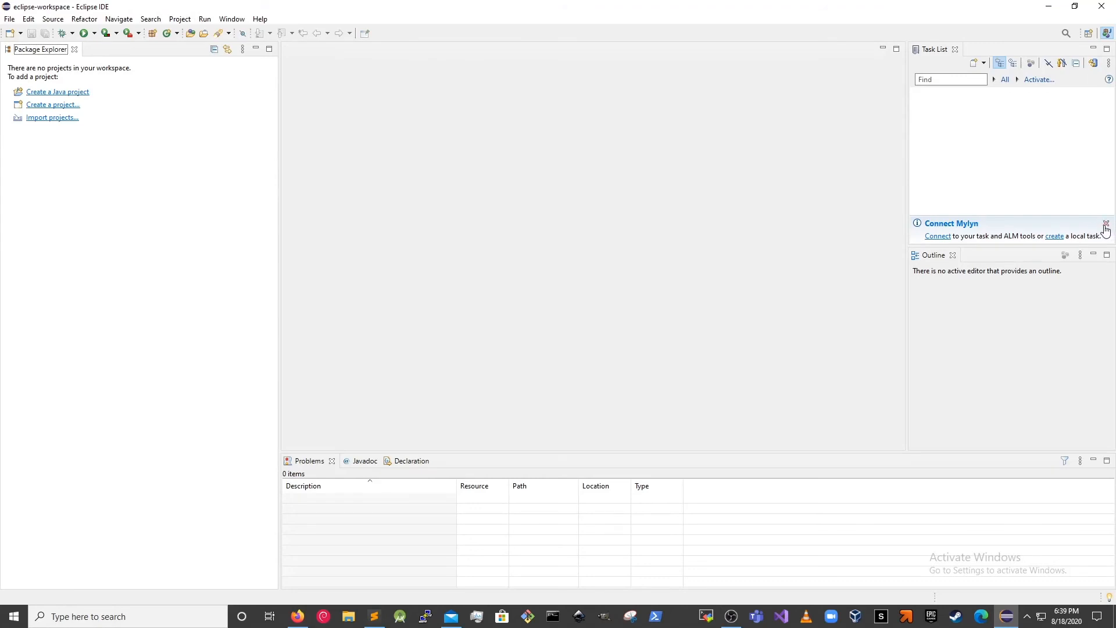
{"action": "left_click", "coordinate": [1106, 224]}
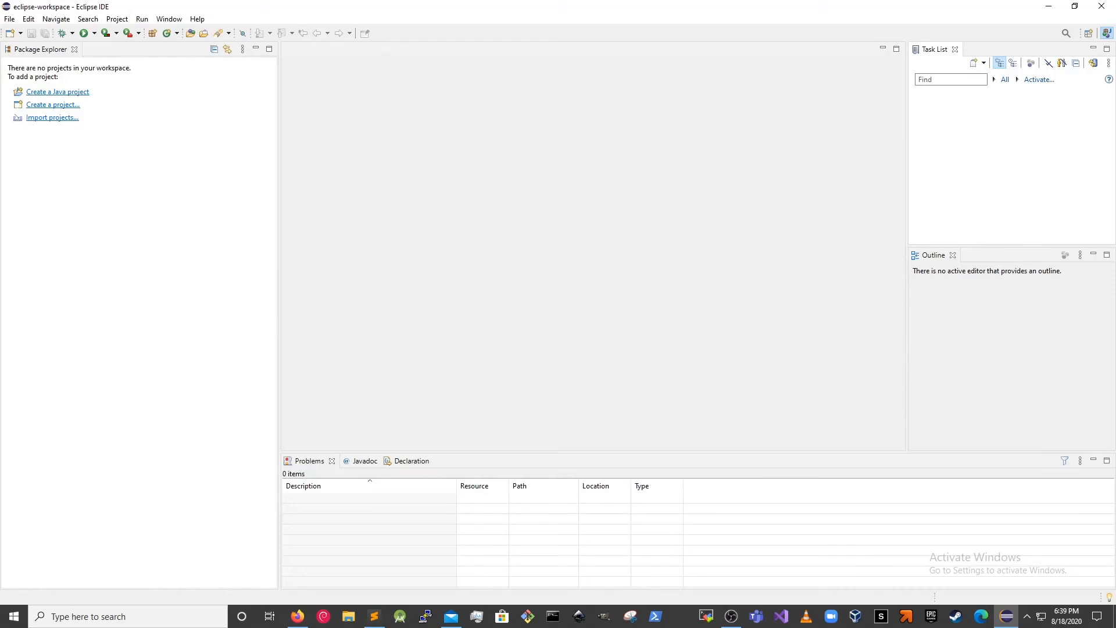
- Create a Java project named First using the JavaSE-11 execution environment, without a module-info.java file
{"action": "left_click", "coordinate": [81, 93]}
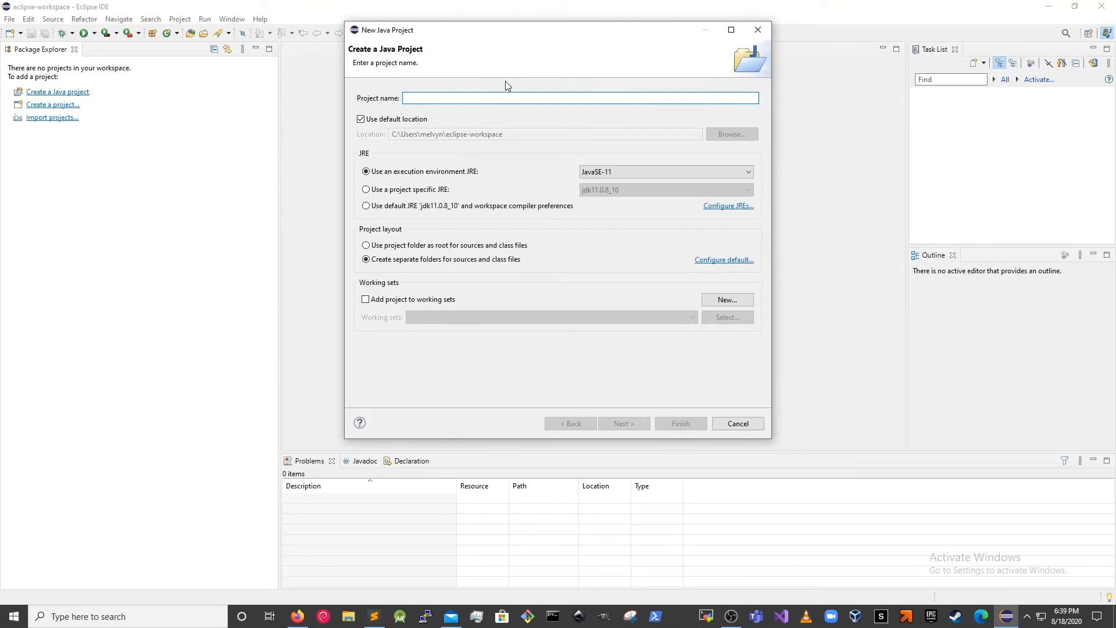
{"action": "type", "text": "Firsd"}
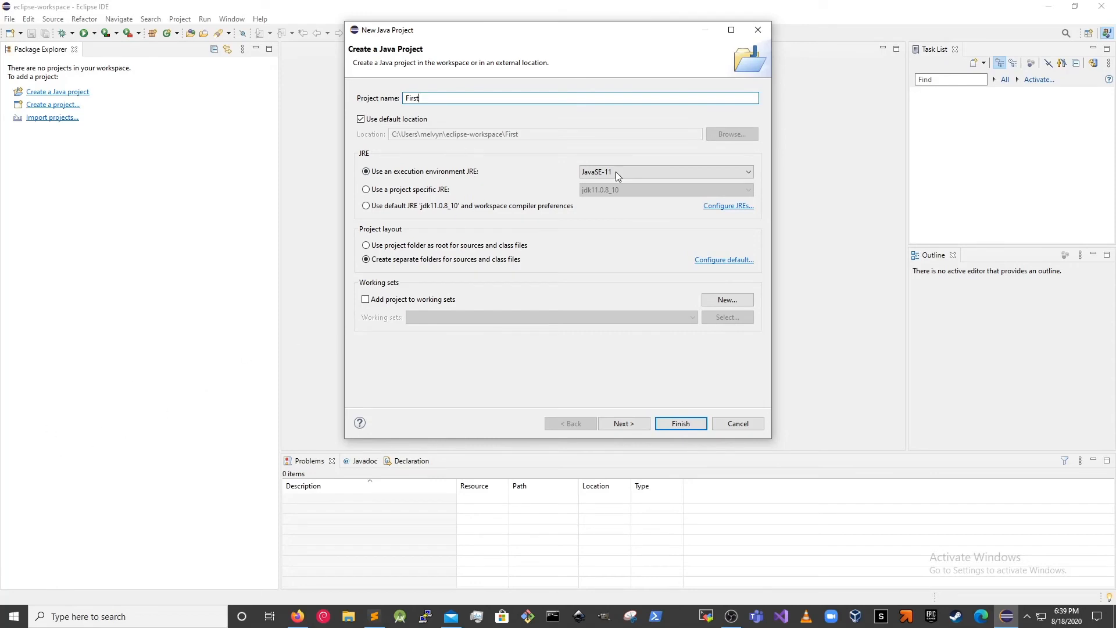
{"action": "left_click", "coordinate": [633, 428]}
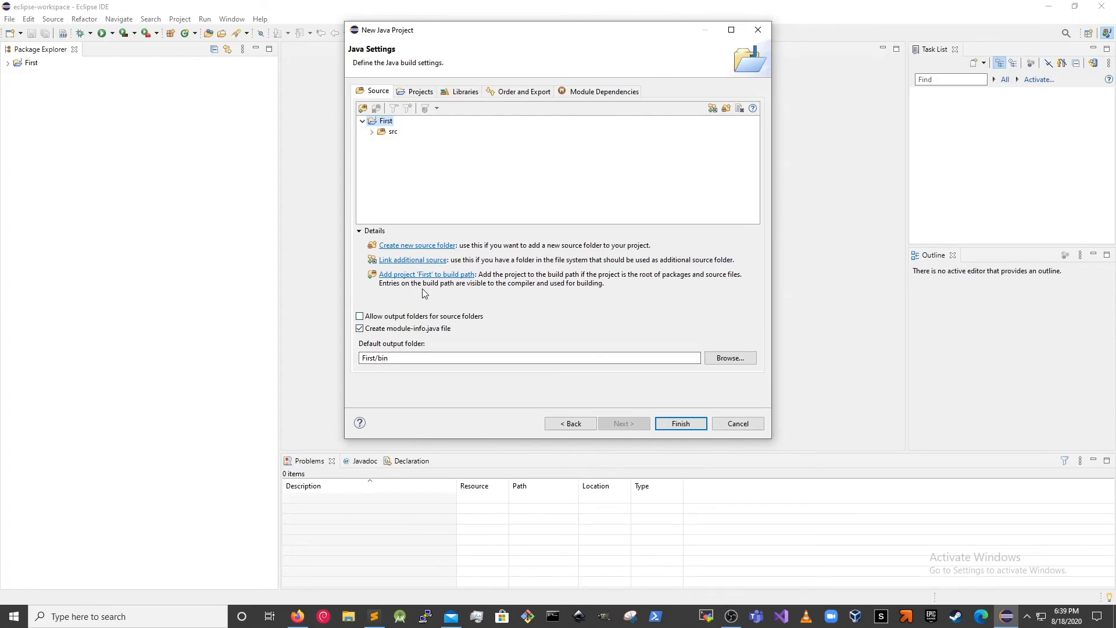
{"action": "left_click", "coordinate": [360, 328]}
{"action": "left_click", "coordinate": [692, 426]}
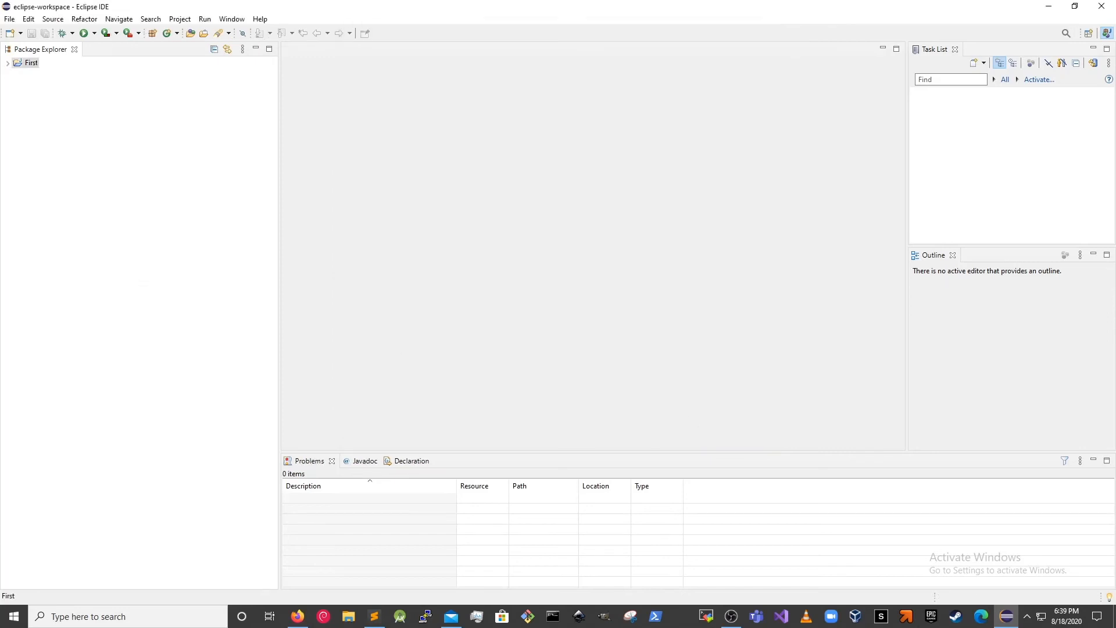
- Create a public class named HelloWorld in the First project's src folder, with a main method stub and without inherited abstract methods
{"action": "left_click", "coordinate": [7, 64]}
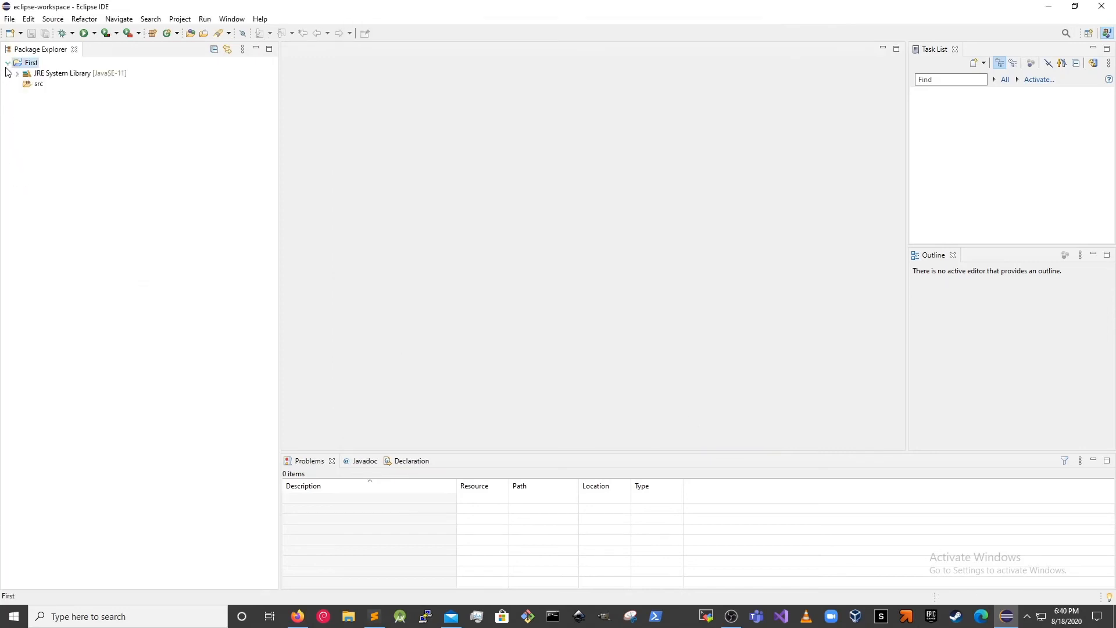
{"action": "left_click", "coordinate": [36, 87]}
{"action": "right_click", "coordinate": [37, 90]}
{"action": "mouse_move", "coordinate": [53, 94]}
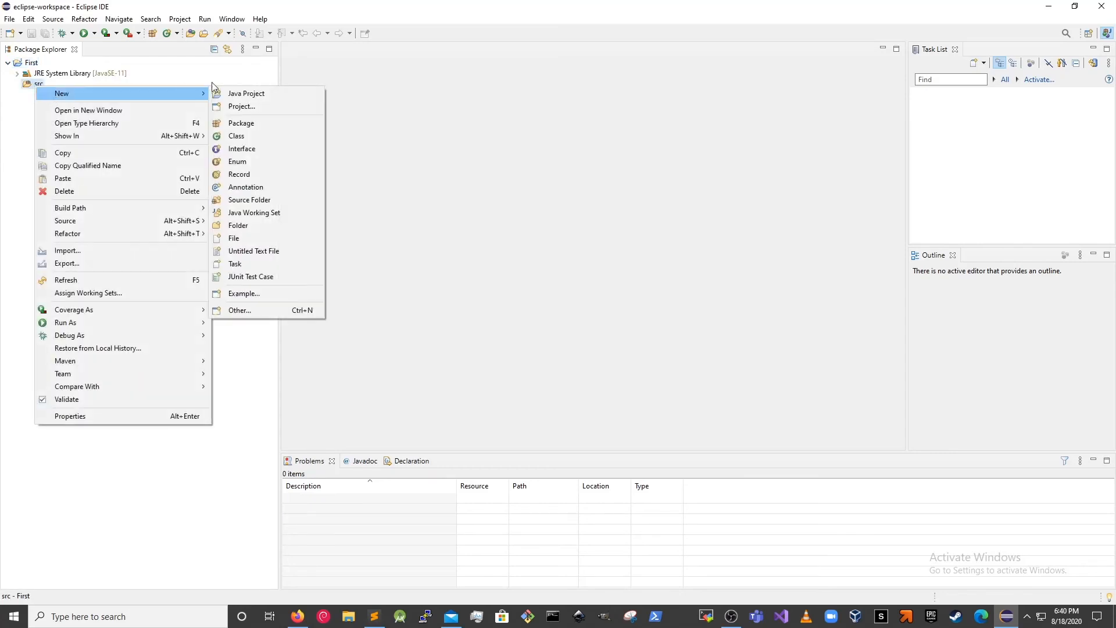
{"action": "left_click", "coordinate": [228, 136]}
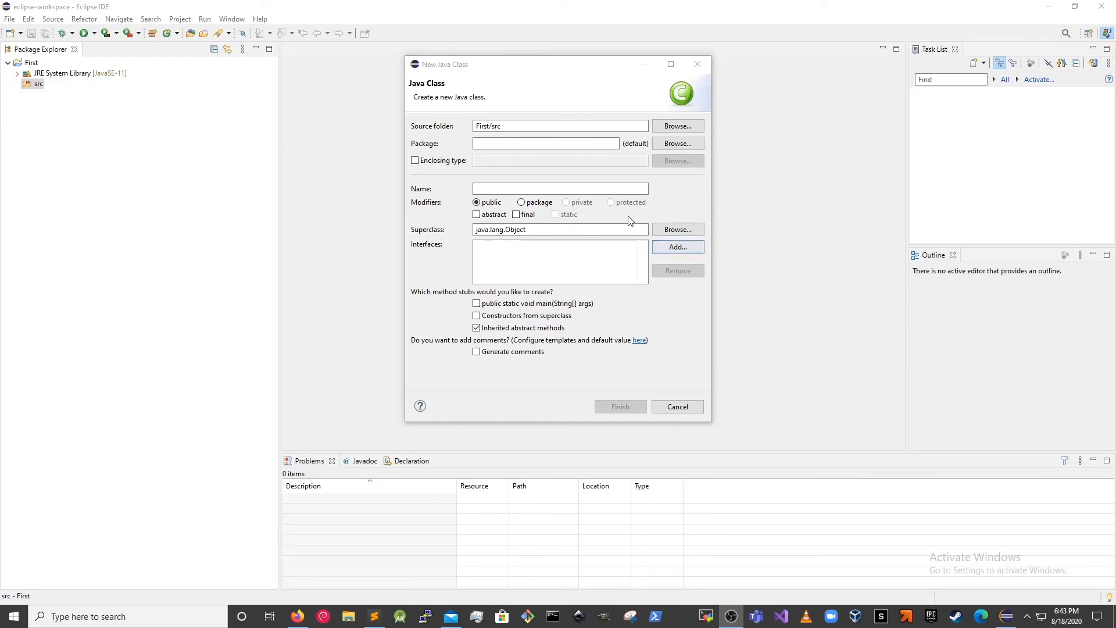
{"action": "left_click", "coordinate": [634, 188]}
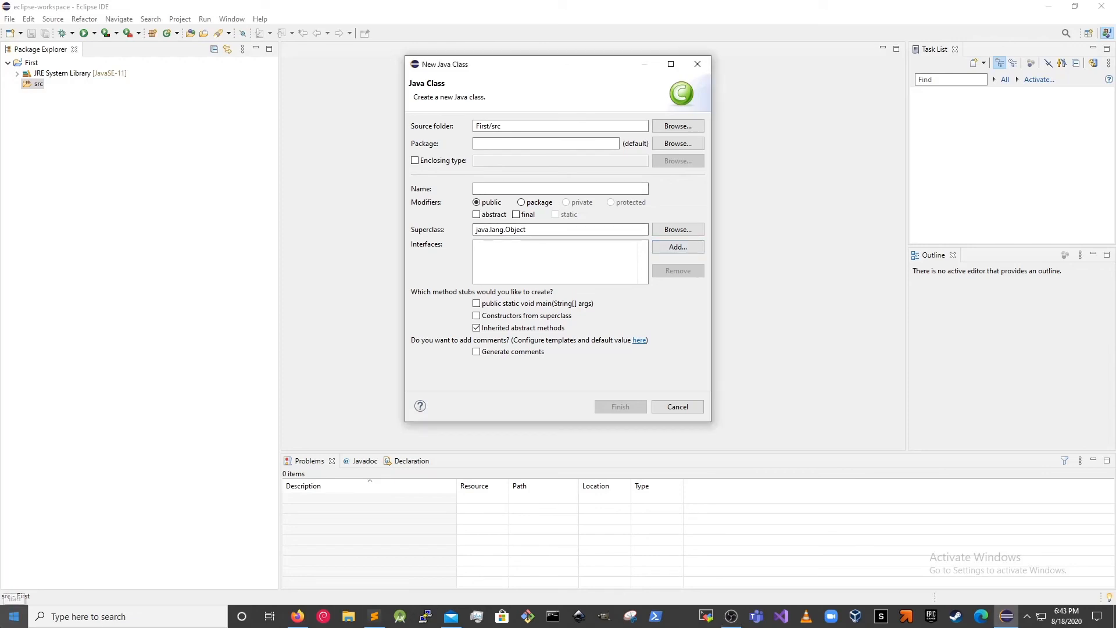
{"action": "type", "text": "Main"}
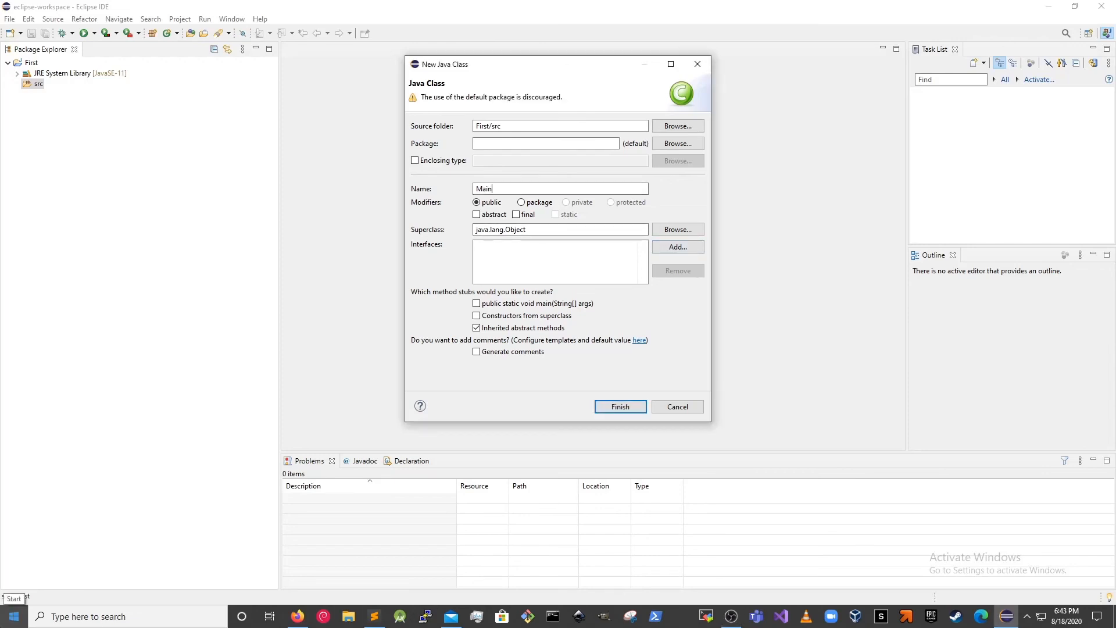
{"action": "key", "text": "BackSpace"}
{"action": "type", "text": "He"}
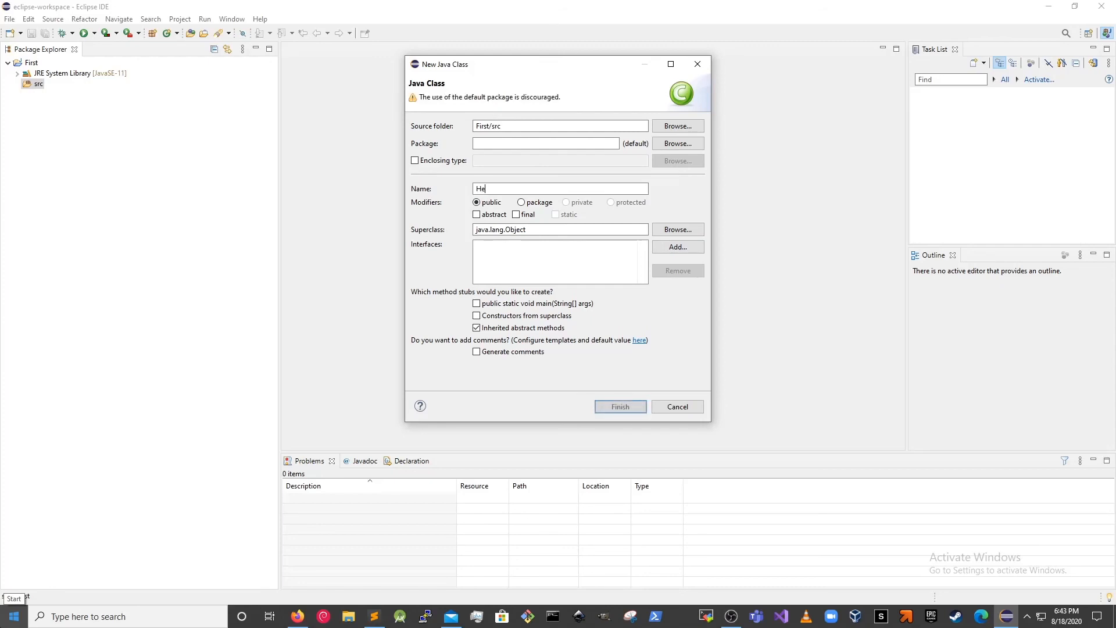
{"action": "type", "text": "lloWorld"}
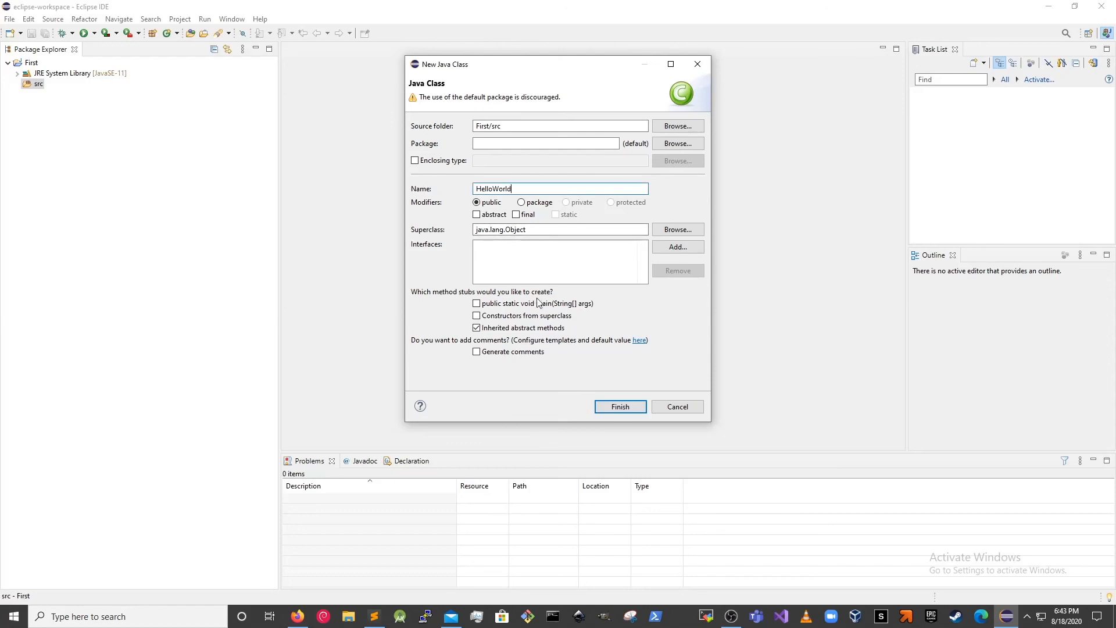
{"action": "left_click", "coordinate": [477, 328]}
{"action": "left_click", "coordinate": [478, 303]}
{"action": "left_click", "coordinate": [636, 412]}
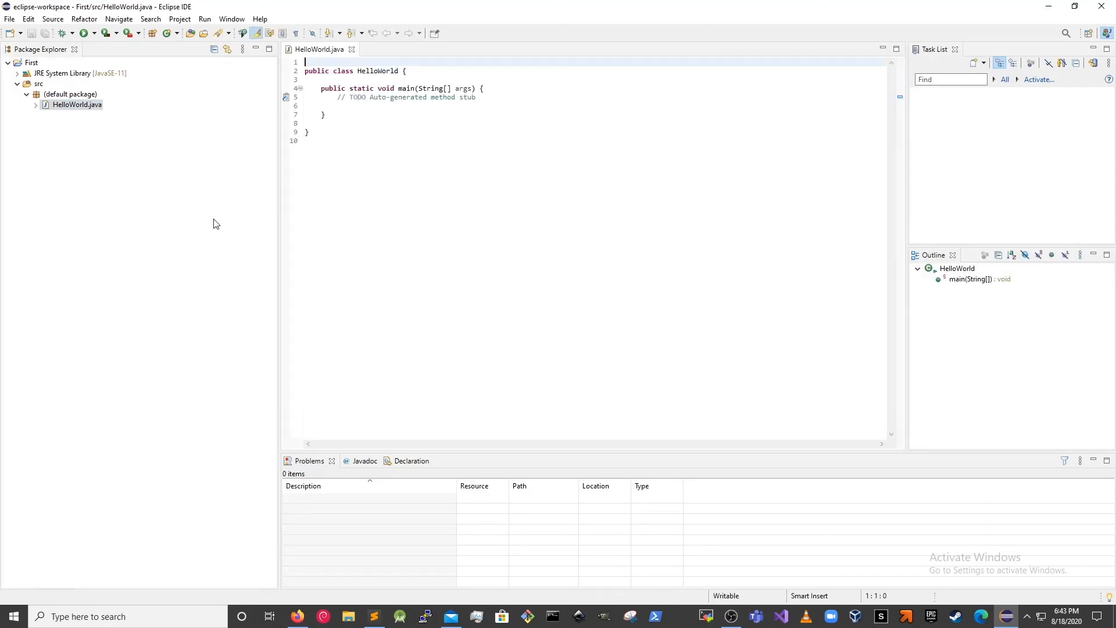
- Replace the TODO comment in the main method with System.out.println("Now I'm ready for my Java class!");
{"action": "triple_click", "coordinate": [372, 97]}
{"action": "key", "text": "Delete"}
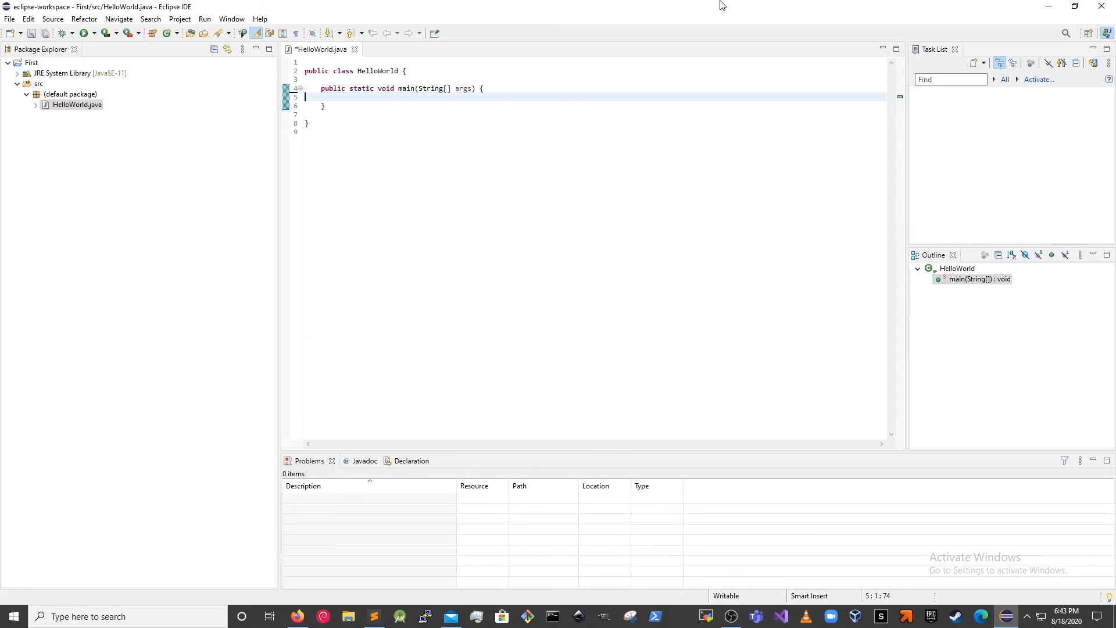
{"action": "key", "text": "Tab"}
{"action": "key", "text": "Tab"}
{"action": "type", "text": "System.oui"}
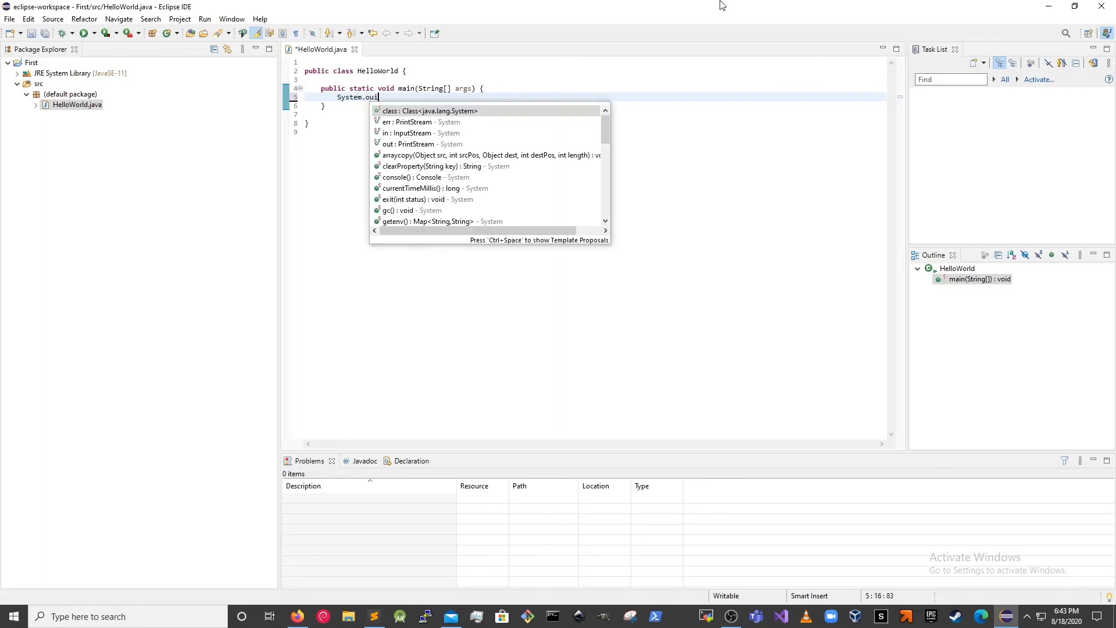
{"action": "key", "text": "BackSpace"}
{"action": "key", "text": "BackSpace"}
{"action": "type", "text": "ut.printl"}
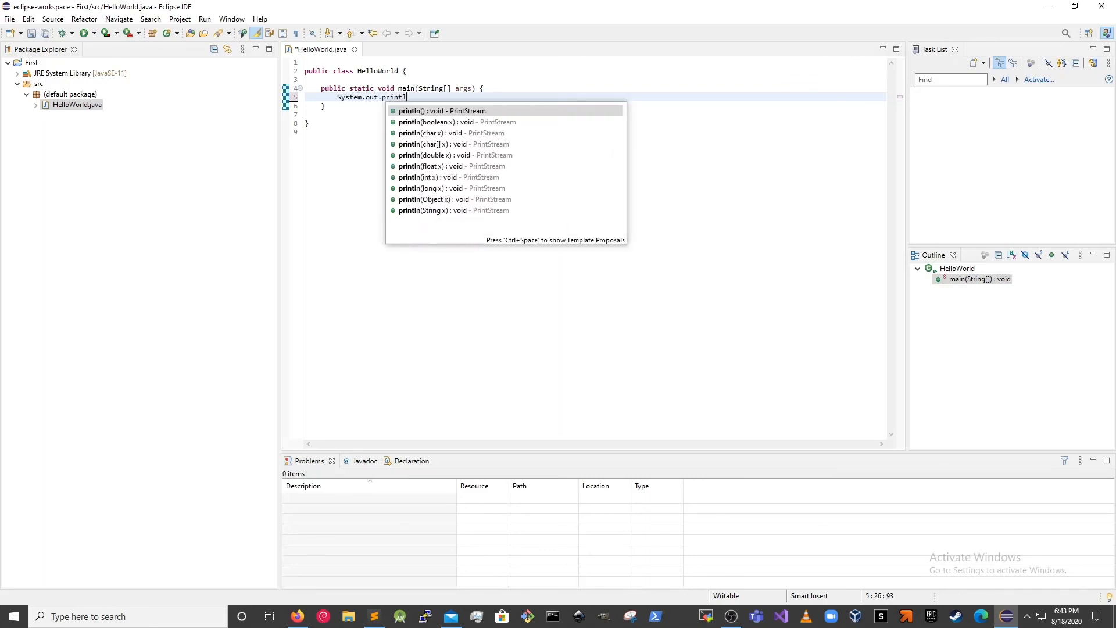
{"action": "type", "text": "n(\"Now I"}
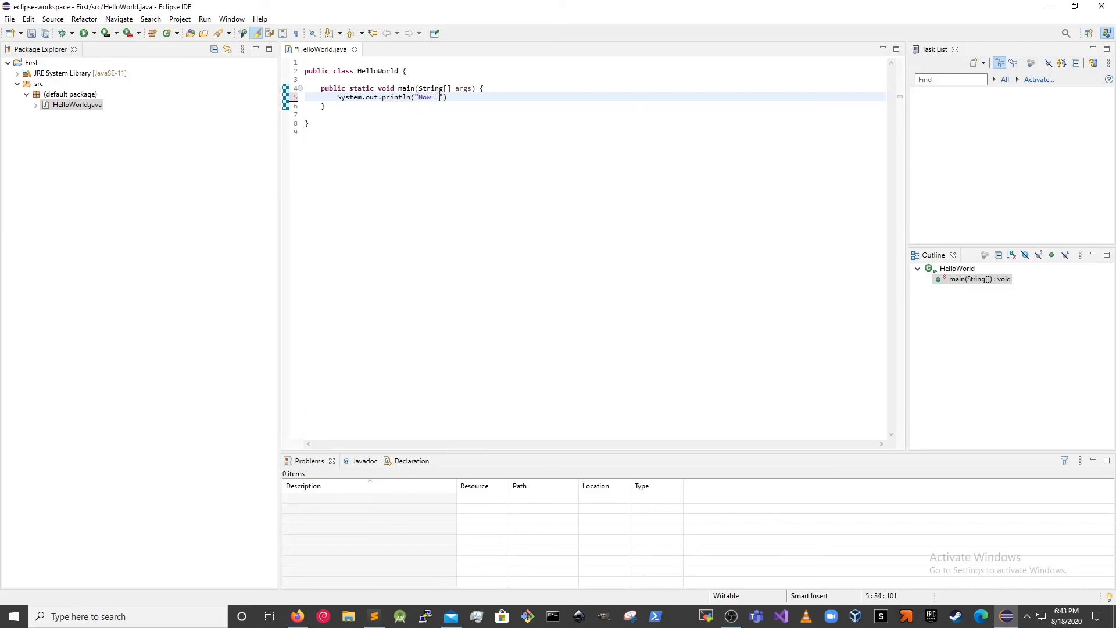
{"action": "type", "text": "'m ready for my Java class!\");"}
- Run the HelloWorld program, saving HelloWorld.java at launch, and enlarge the output area below the editor
{"action": "left_click", "coordinate": [83, 33]}
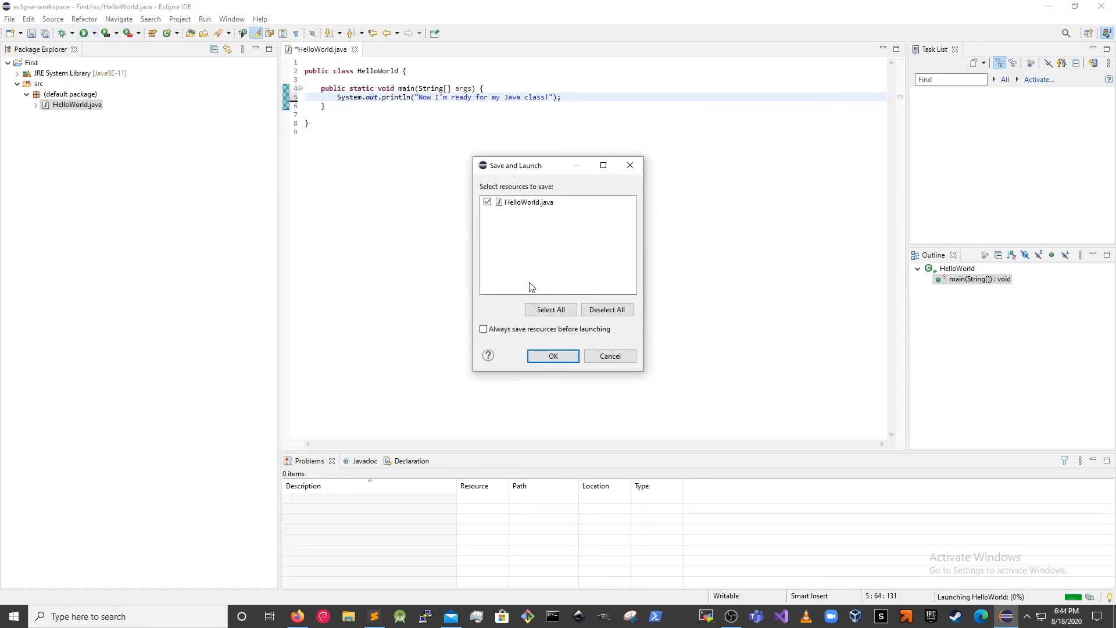
{"action": "left_click", "coordinate": [553, 356]}
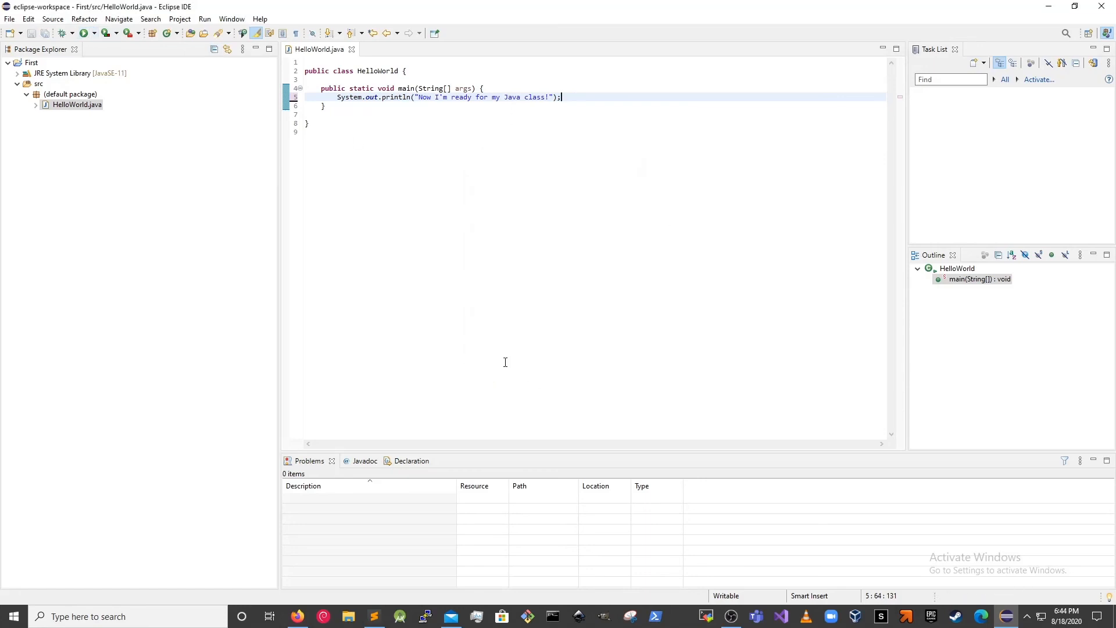
{"action": "left_click_drag", "start_coordinate": [520, 451], "coordinate": [521, 405]}
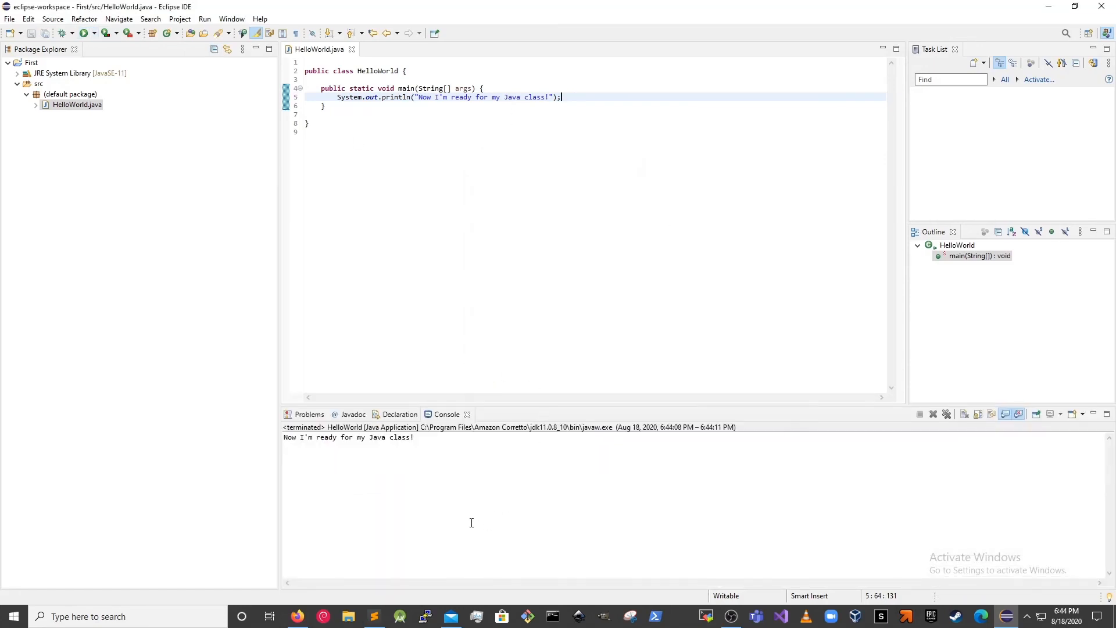